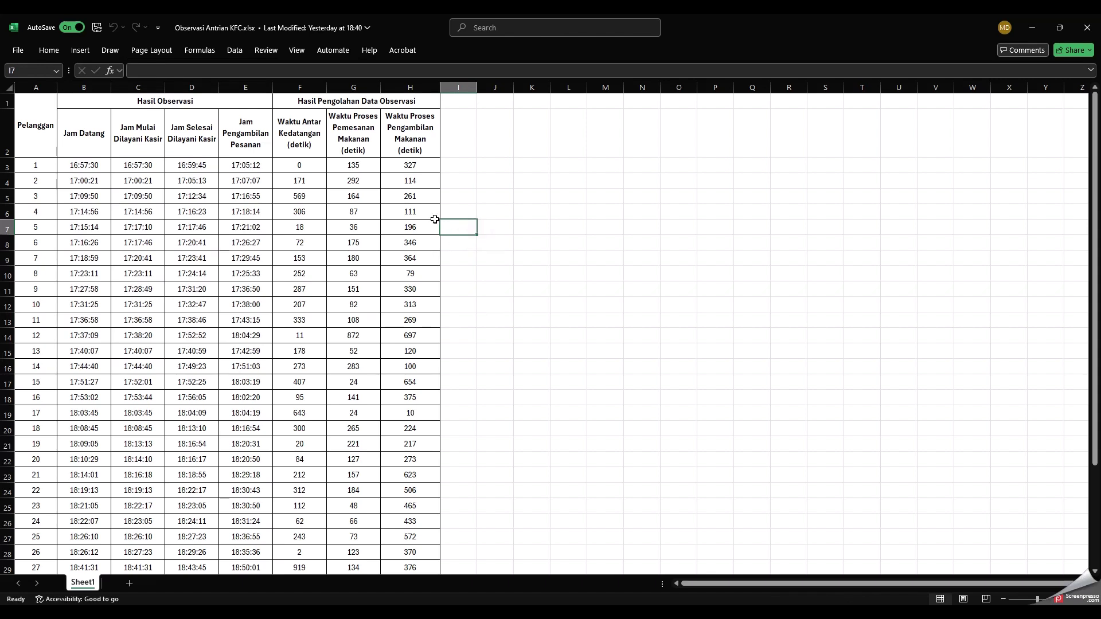
# Review the processed observation columns and the interarrival times in the workbook, and view the matching Waktu Antar Kedatangan.txt file in Notepad
pyautogui.click(314, 147)
pyautogui.click(359, 146)
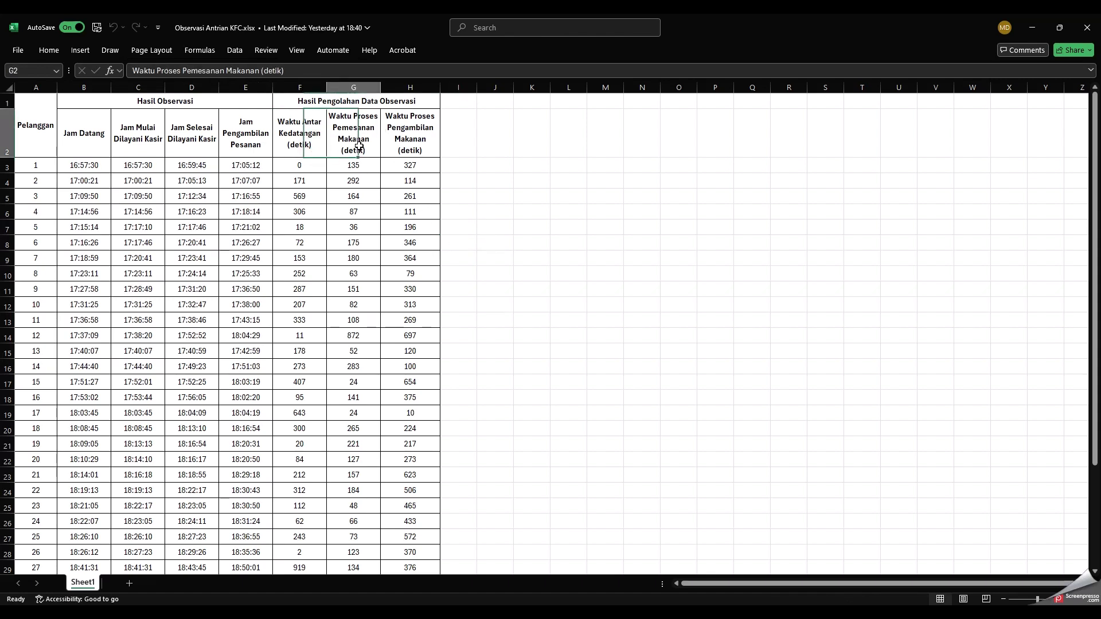
pyautogui.click(426, 142)
pyautogui.moveTo(314, 163); pyautogui.dragTo(314, 506)
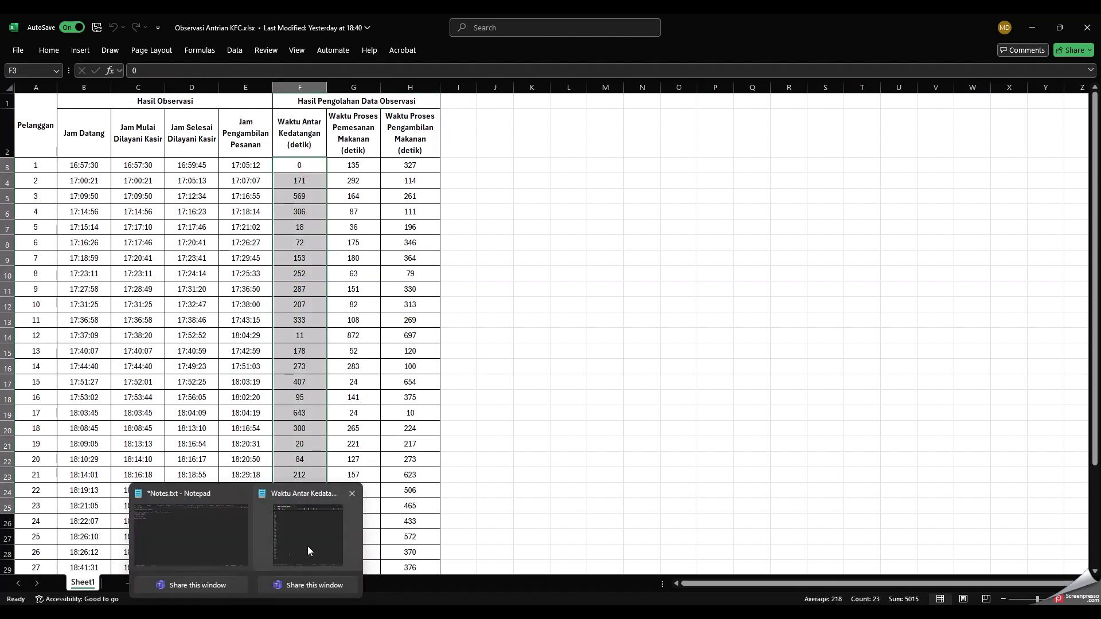
pyautogui.click(308, 528)
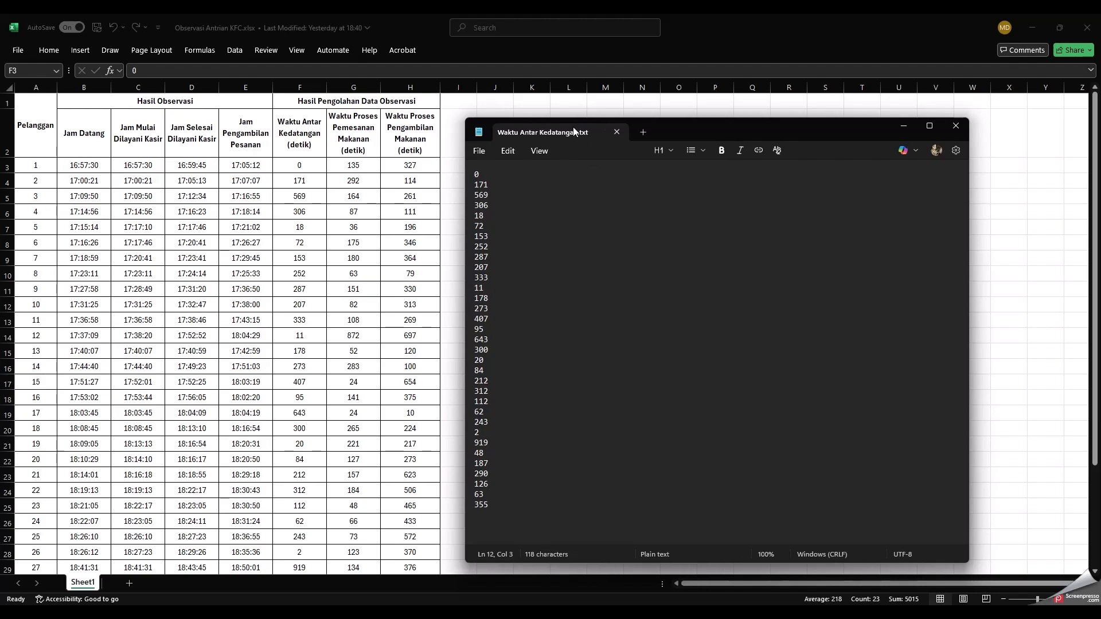
# Switch to Arena, launch Input Analyzer, and create a new blank analysis, moving its window higher in the workspace
pyautogui.click(395, 516)
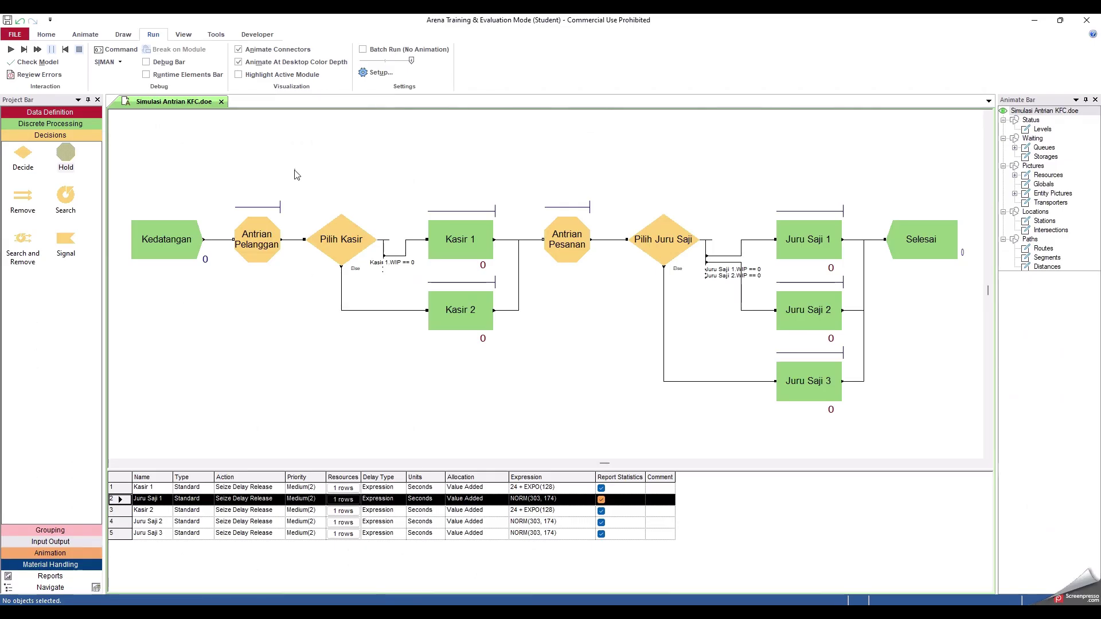
pyautogui.click(218, 35)
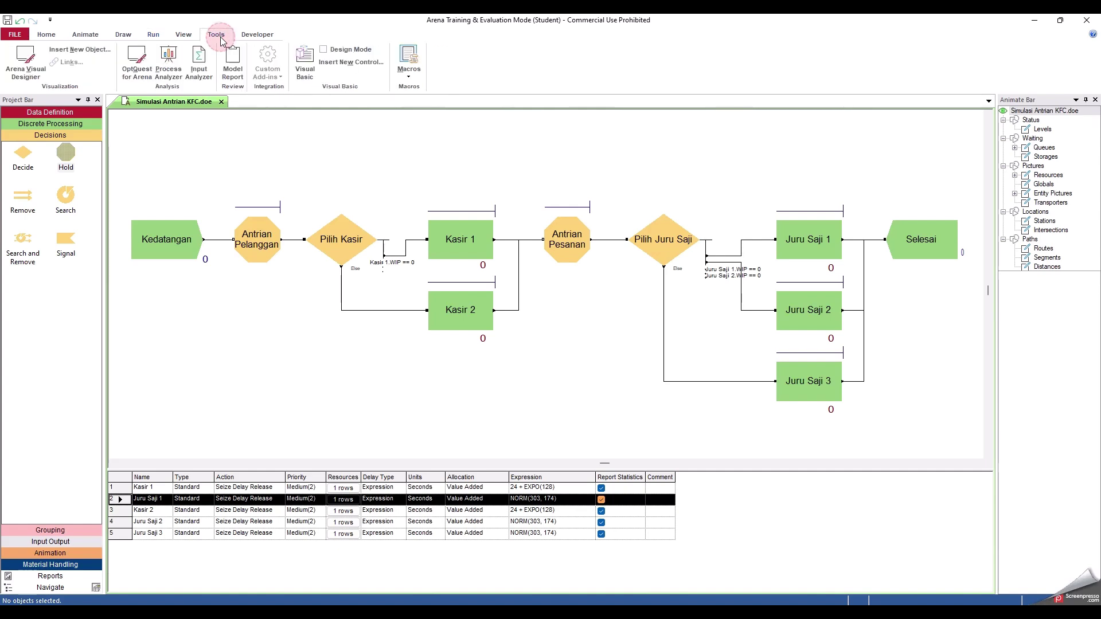
pyautogui.click(204, 75)
pyautogui.click(11, 46)
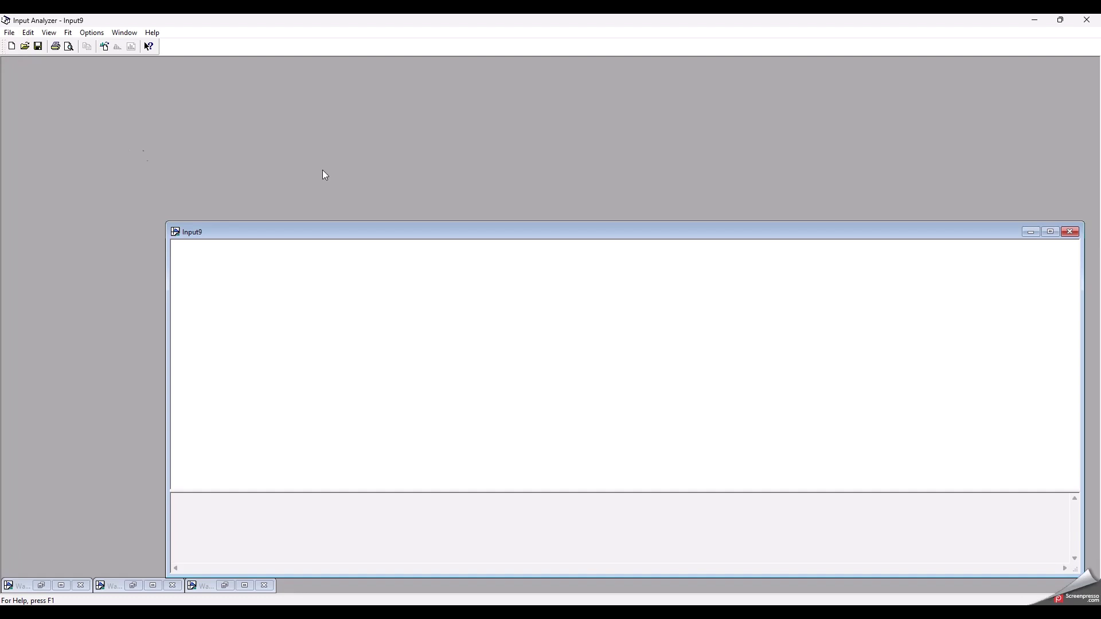
pyautogui.moveTo(413, 230); pyautogui.dragTo(375, 84)
# Load the existing data file Waktu Antar Kedatangan.txt into the new analysis, filtering the file list to text files
pyautogui.click(9, 33)
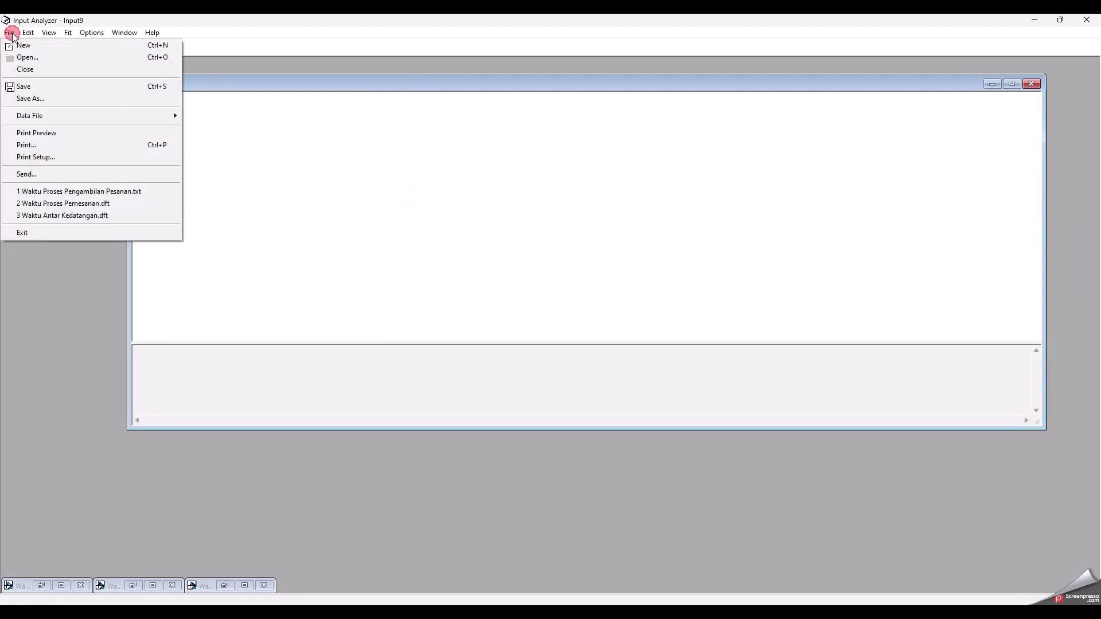
pyautogui.moveTo(37, 116)
pyautogui.click(210, 116)
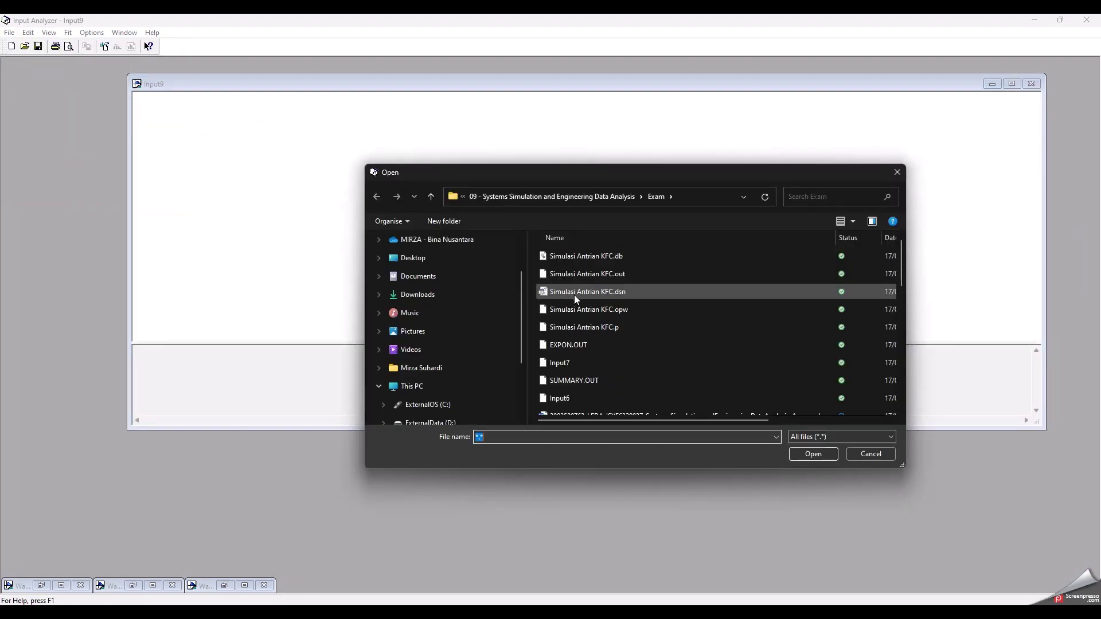
pyautogui.scroll(-3, 610, 335)
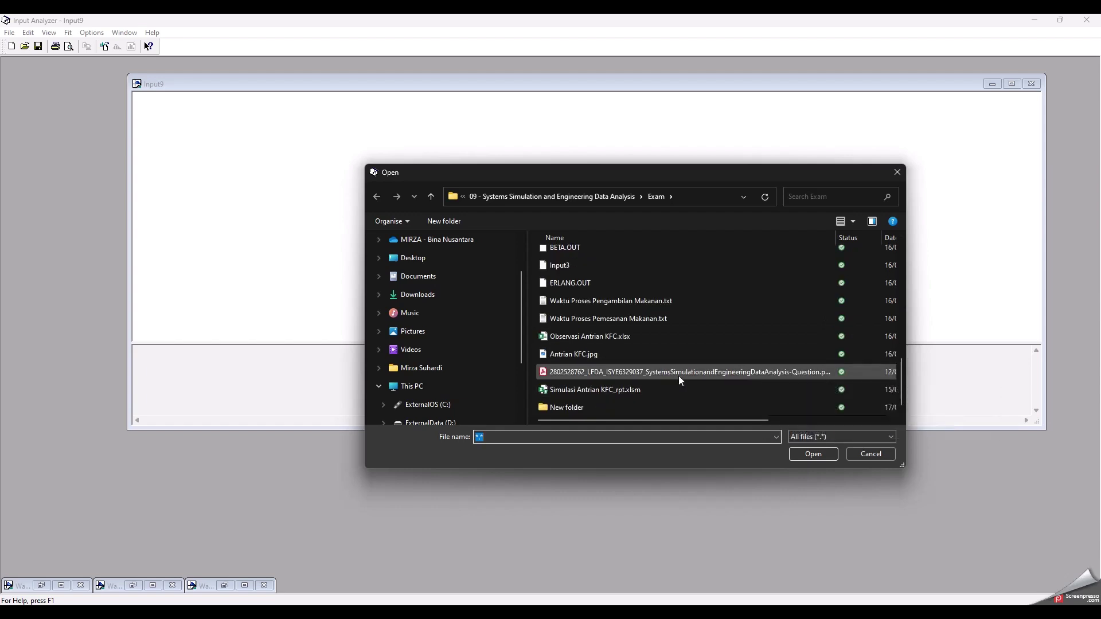
pyautogui.click(851, 436)
pyautogui.click(825, 465)
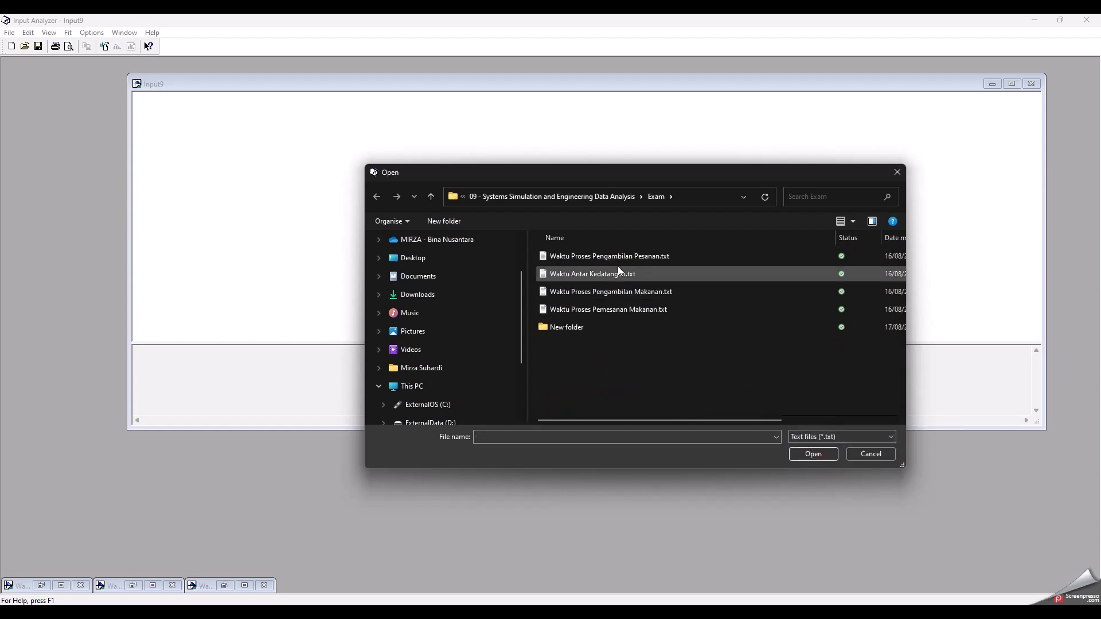
pyautogui.click(611, 274)
pyautogui.click(818, 454)
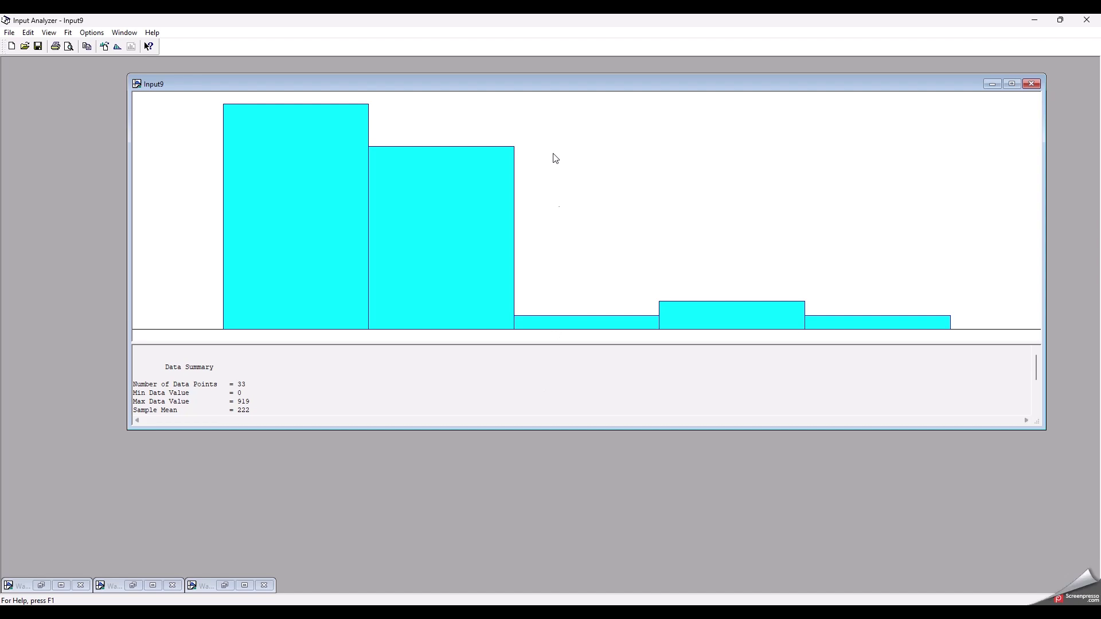
# Enlarge the analysis window to show the full report, and examine the data summary and histogram summary
pyautogui.moveTo(567, 86); pyautogui.dragTo(566, 70)
pyautogui.moveTo(943, 413); pyautogui.dragTo(933, 558)
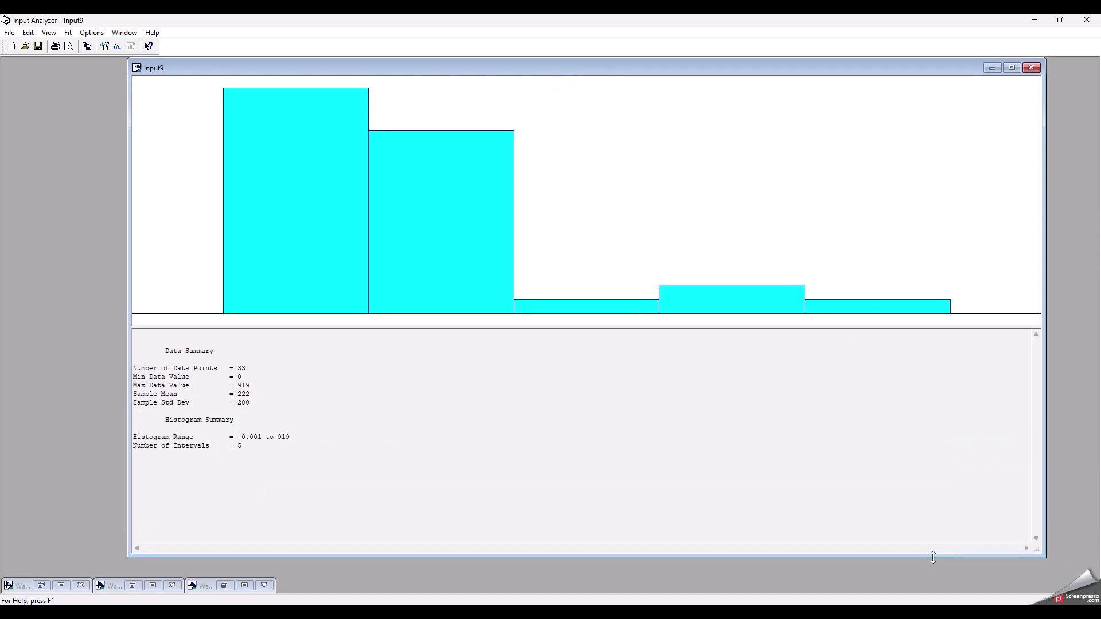
pyautogui.doubleClick(241, 368)
pyautogui.doubleClick(239, 377)
pyautogui.doubleClick(243, 386)
pyautogui.click(259, 405)
pyautogui.click(313, 416)
pyautogui.doubleClick(252, 445)
pyautogui.click(297, 446)
# Set the histogram's number of intervals to 6
pyautogui.click(91, 33)
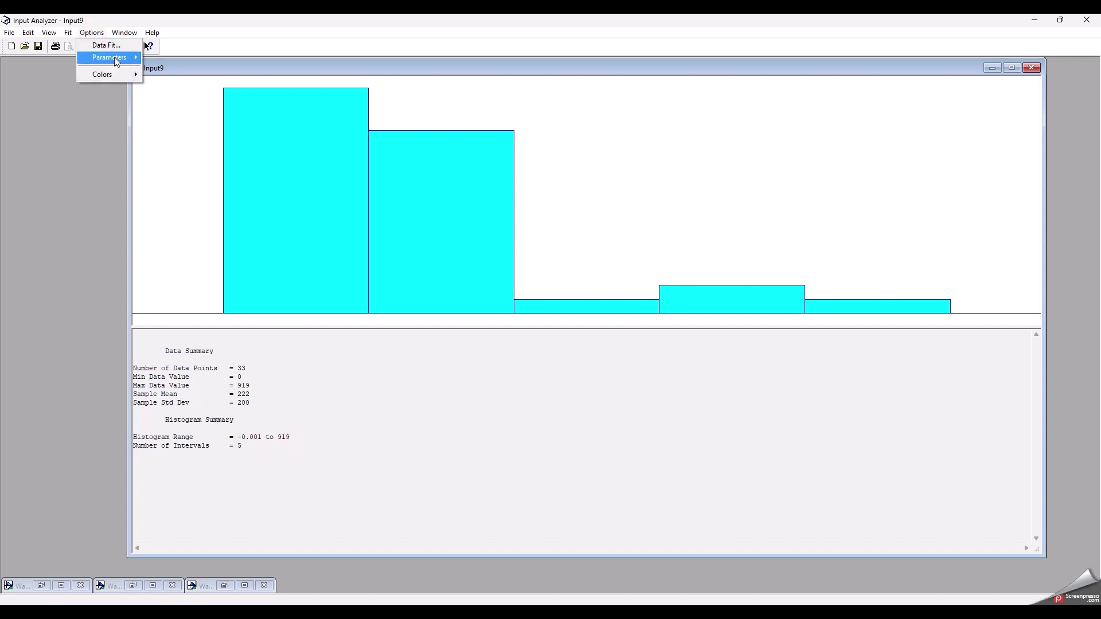
pyautogui.moveTo(114, 57)
pyautogui.click(173, 58)
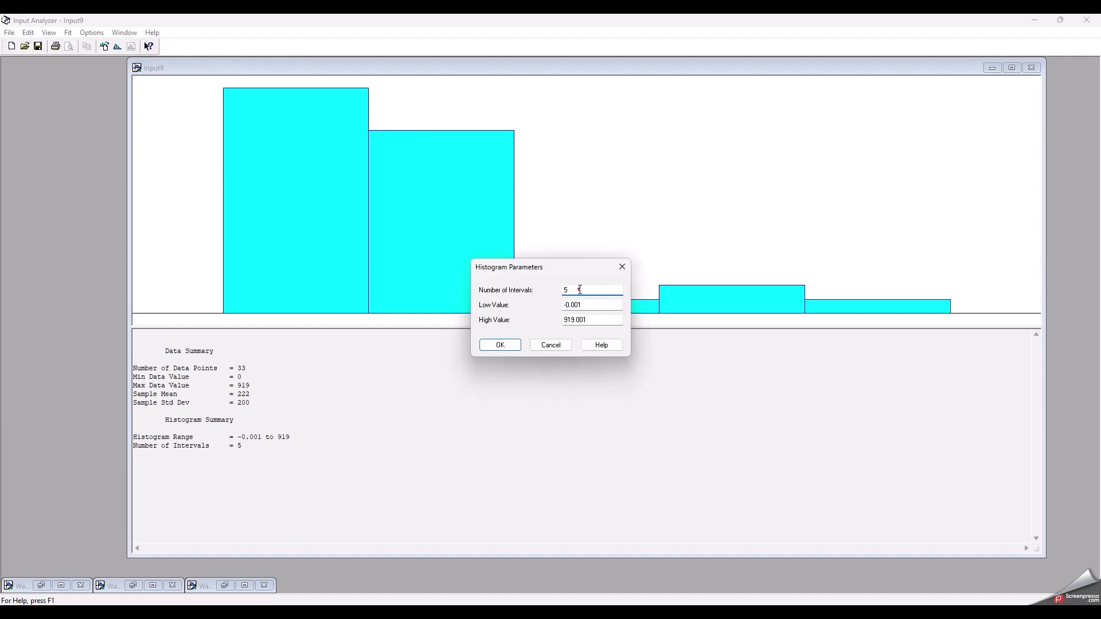
pyautogui.doubleClick(579, 289)
pyautogui.write('6')
pyautogui.click(500, 344)
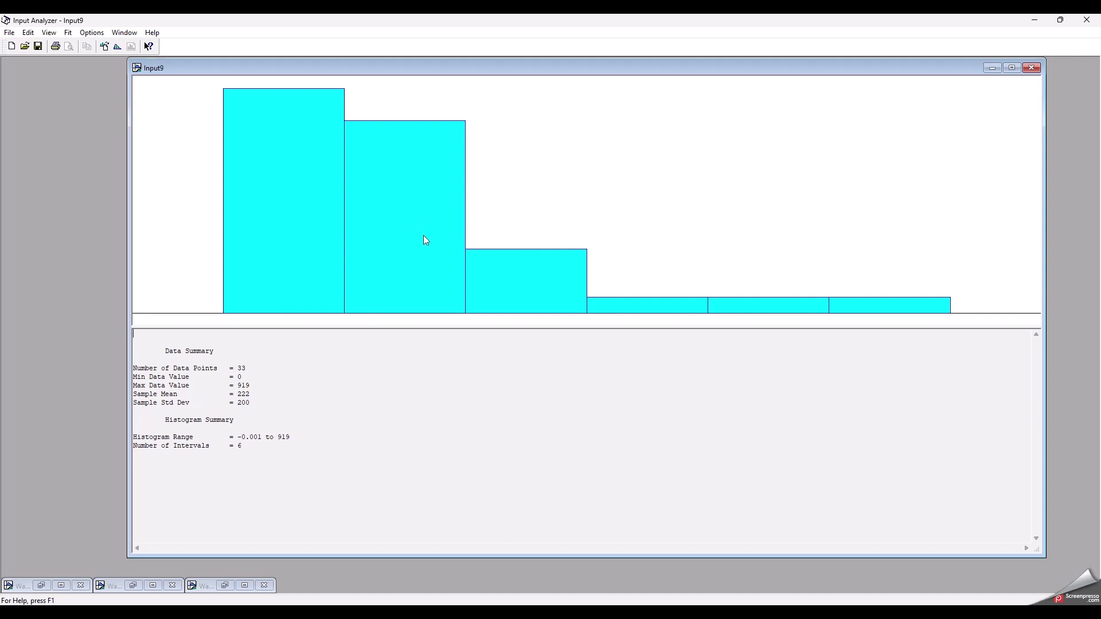
# Fit all distributions to the interarrival data and check which distribution is selected in the summary
pyautogui.click(68, 33)
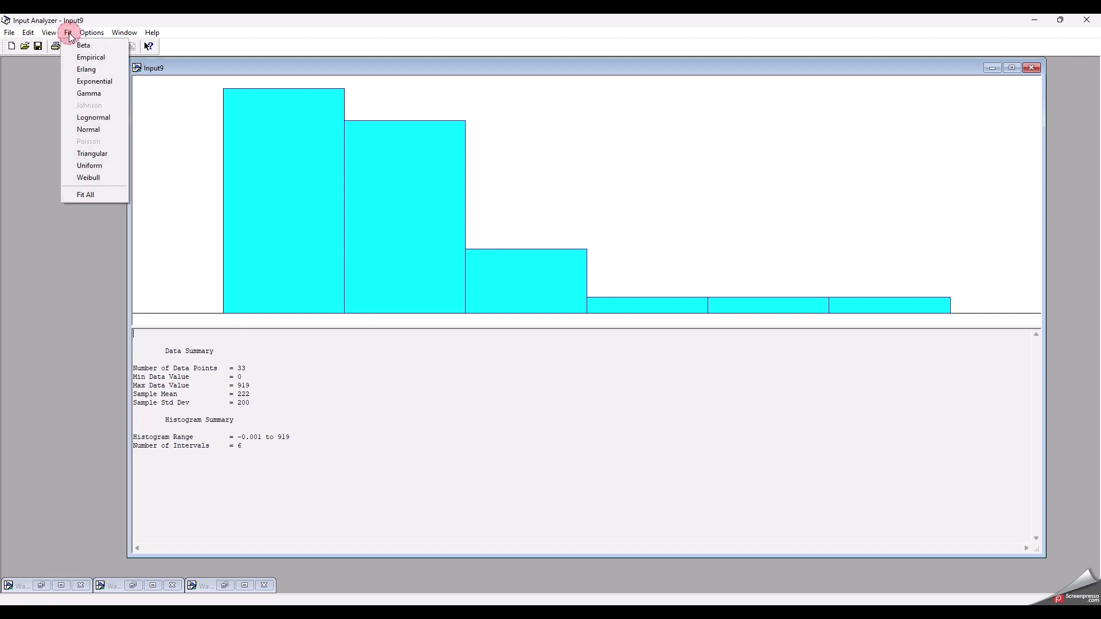
pyautogui.click(110, 200)
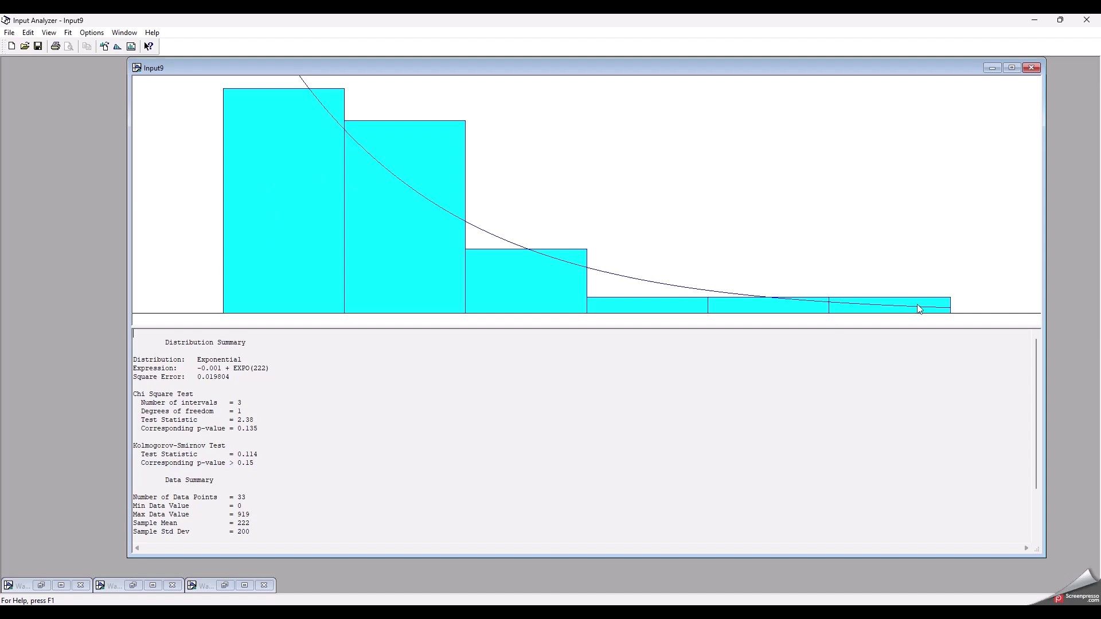
pyautogui.click(220, 360)
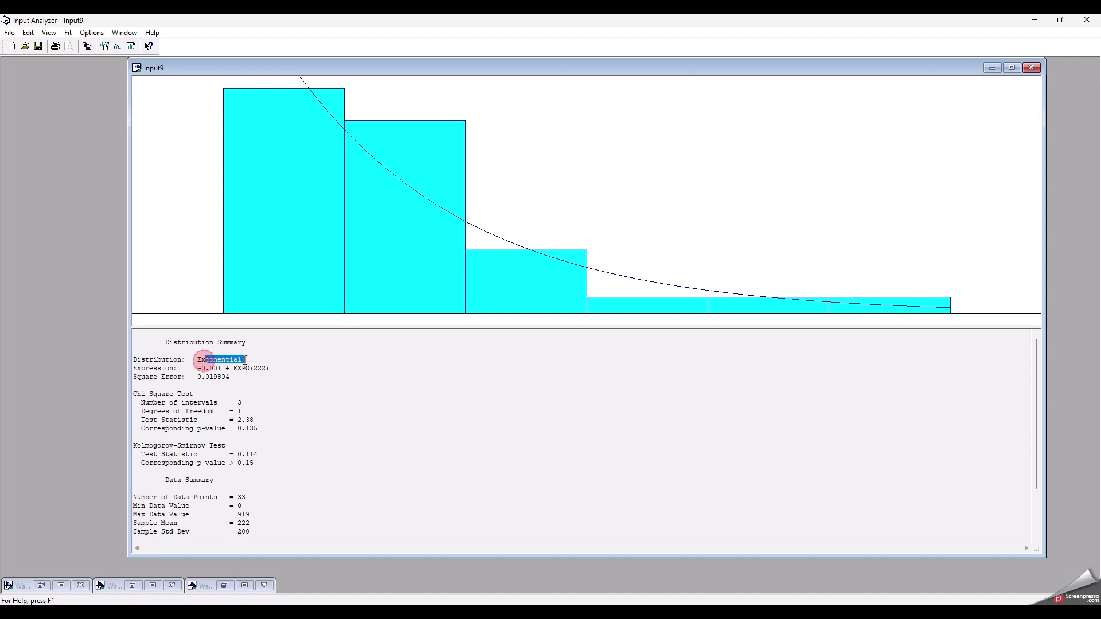
# Open the Fit All Summary, compare the square errors of the fitted distributions, and close the summary
pyautogui.click(131, 46)
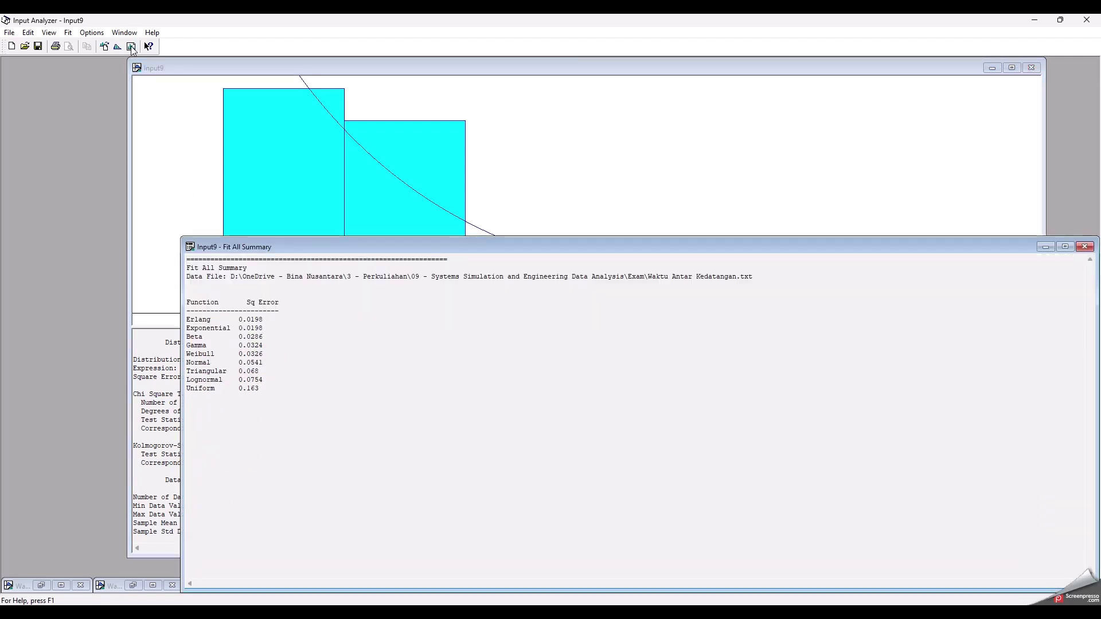
pyautogui.moveTo(276, 397); pyautogui.dragTo(188, 313)
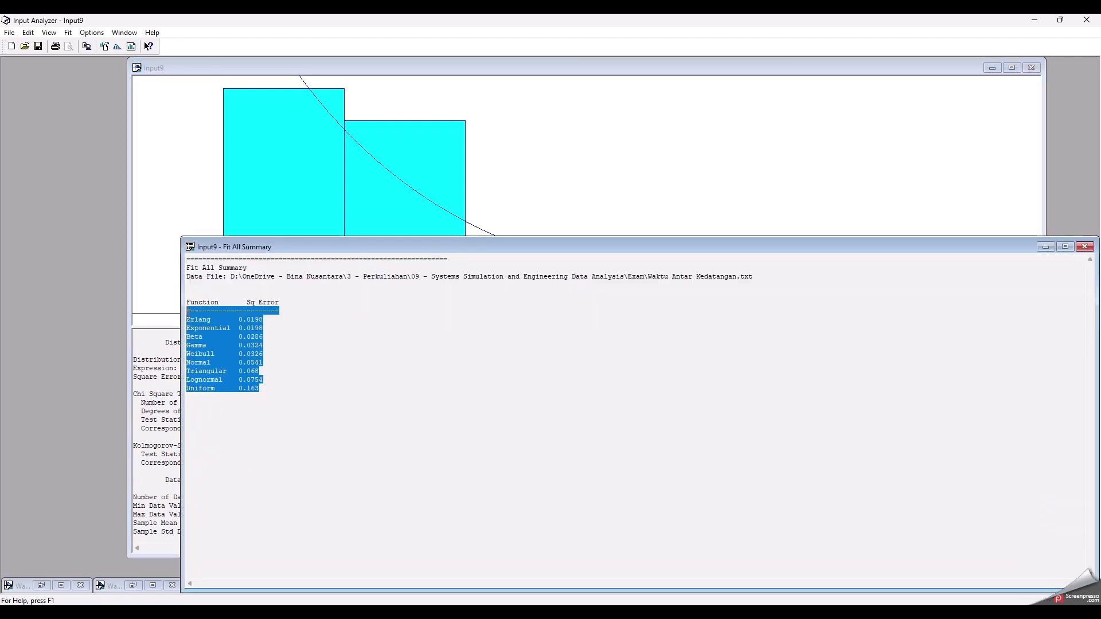
pyautogui.click(256, 359)
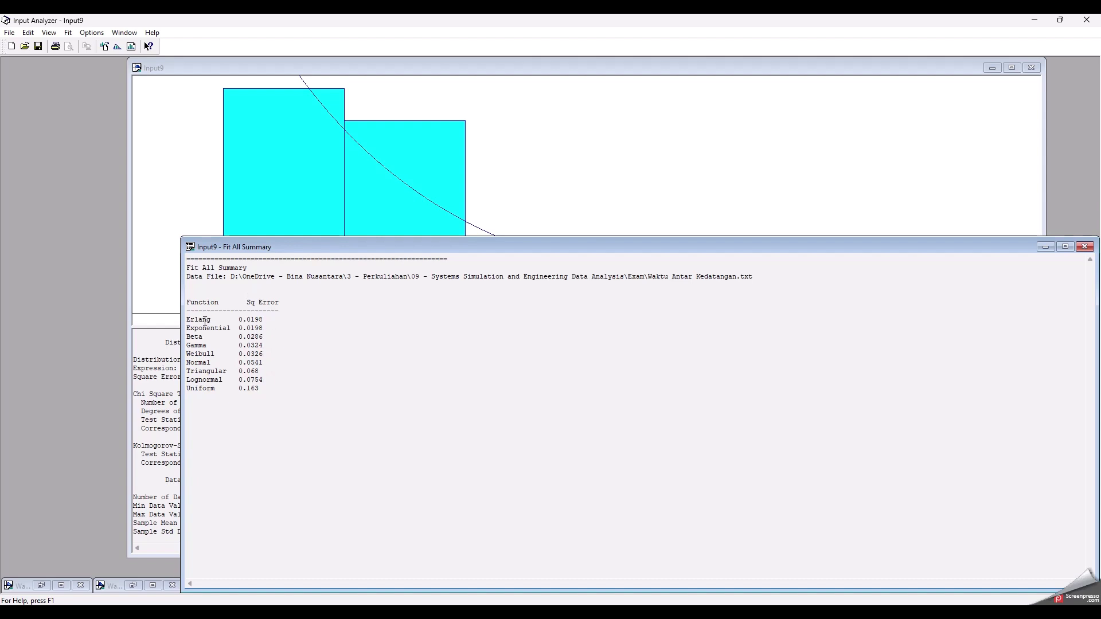
pyautogui.moveTo(231, 328); pyautogui.dragTo(190, 328)
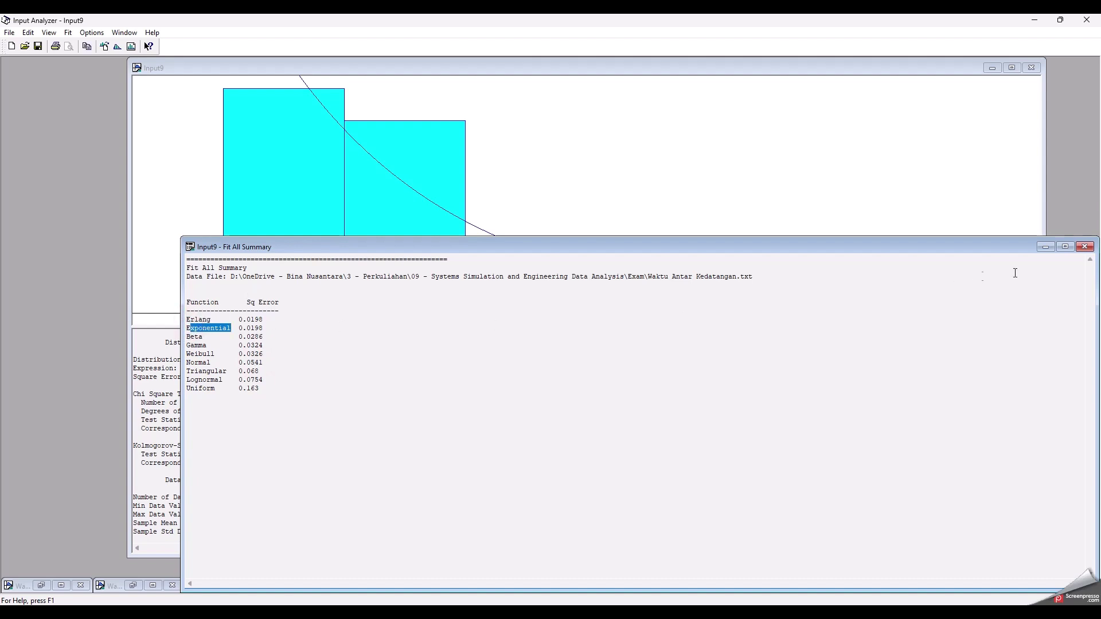
pyautogui.click(1086, 248)
pyautogui.click(559, 339)
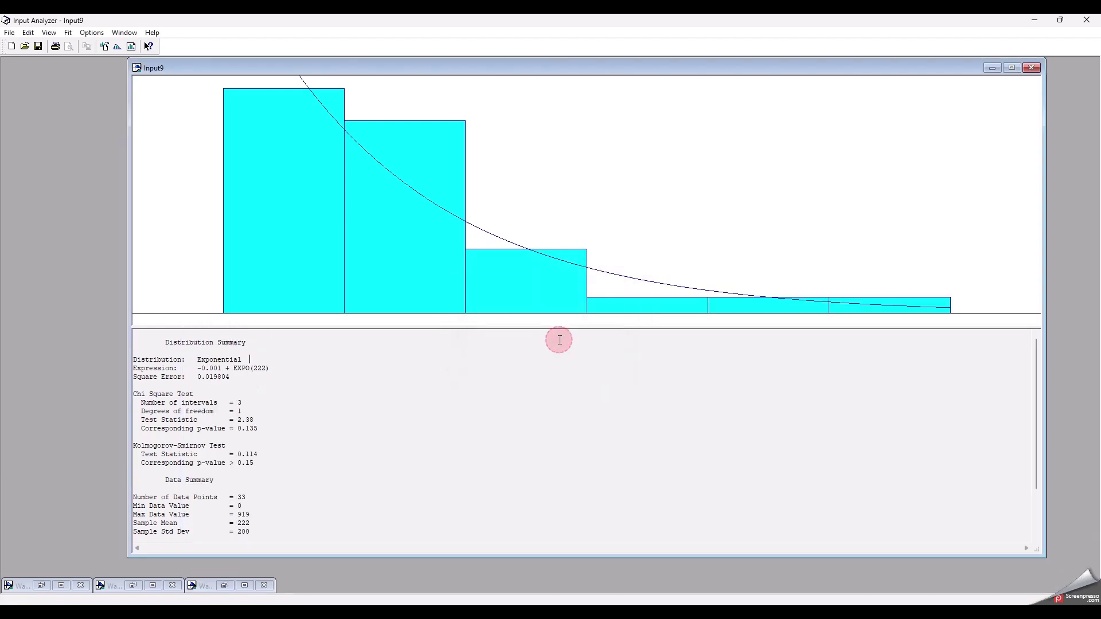
# Close the current analysis without saving and restore the three minimized analysis windows side by side
pyautogui.click(1032, 68)
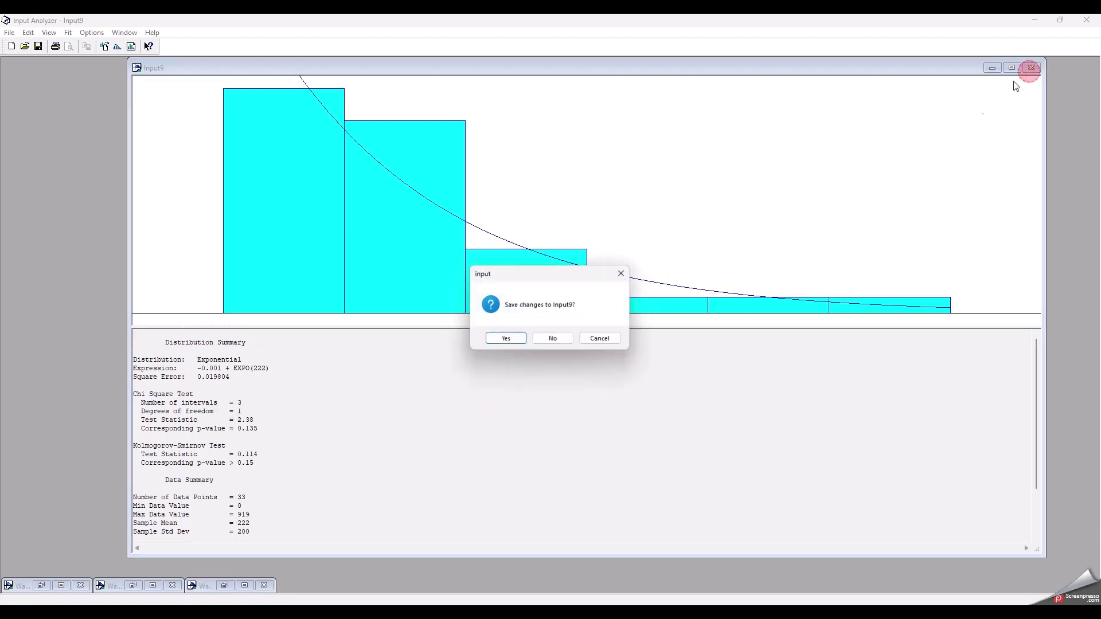
pyautogui.click(544, 340)
pyautogui.click(41, 585)
pyautogui.click(133, 585)
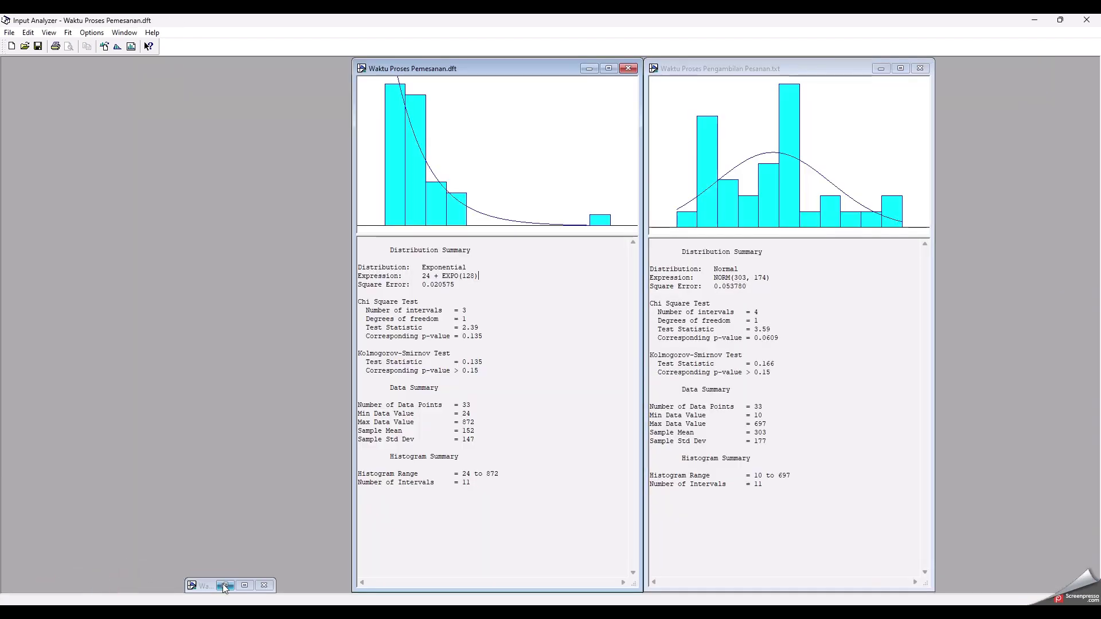
pyautogui.click(225, 585)
# Compare the fitted distributions and expressions across the three analyses, and show the copy option for the Waktu Antar Kedatangan expression
pyautogui.click(179, 304)
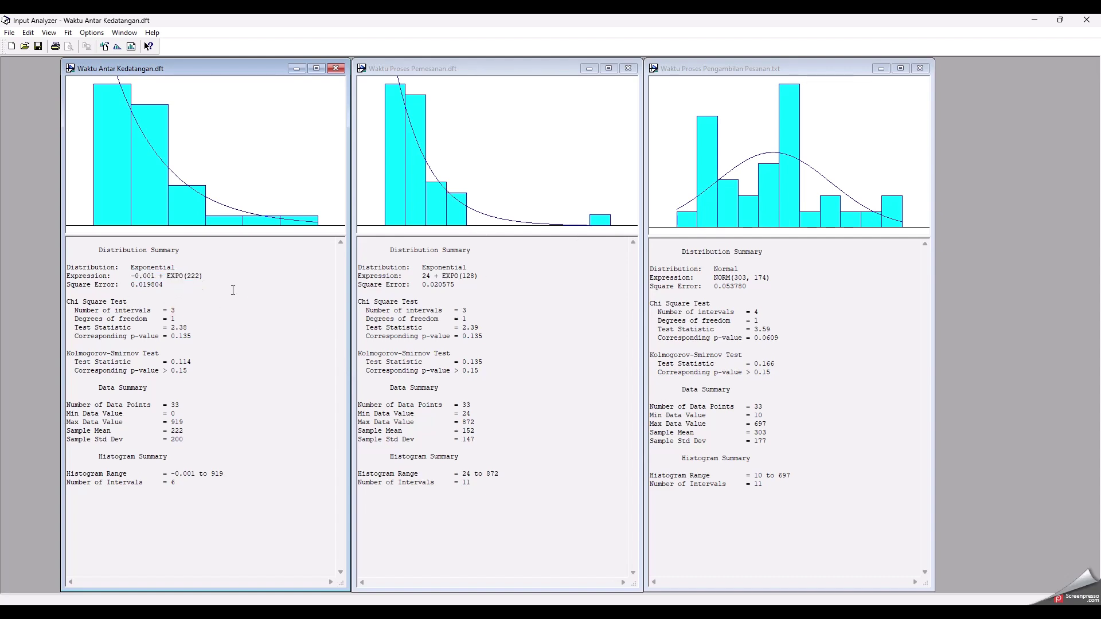
pyautogui.doubleClick(135, 267)
pyautogui.moveTo(426, 268); pyautogui.dragTo(460, 267)
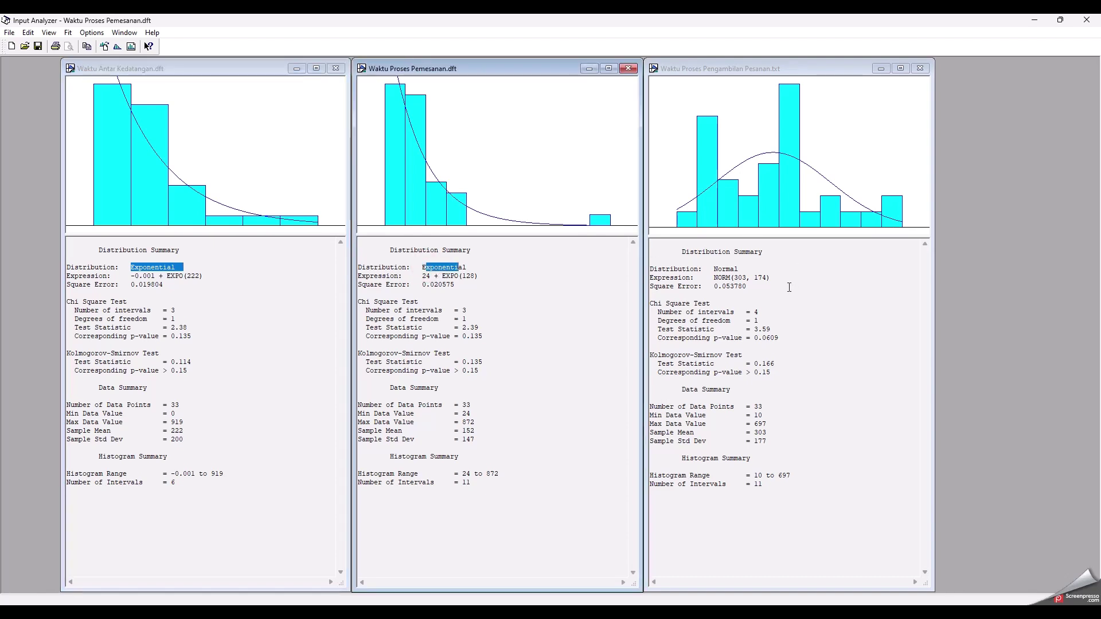
pyautogui.click(726, 278)
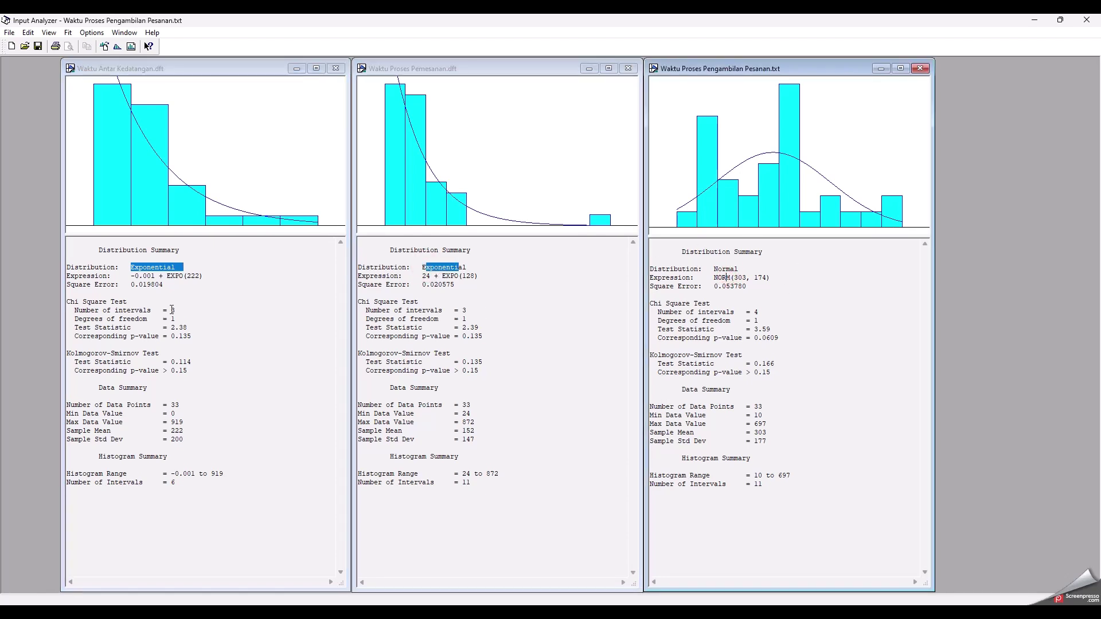
pyautogui.click(172, 276)
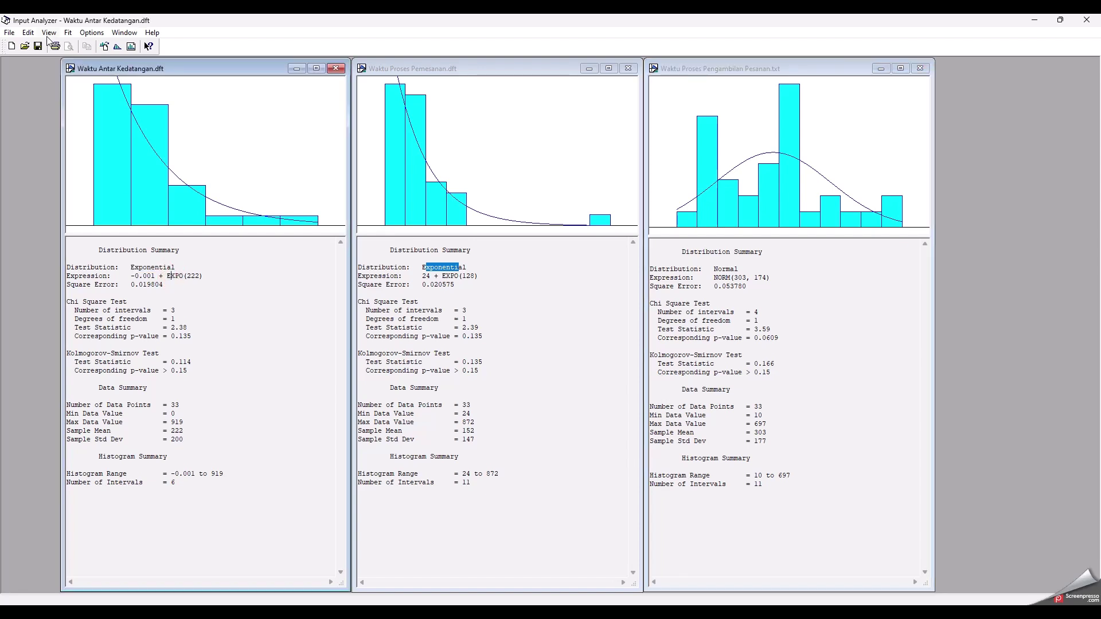
pyautogui.click(28, 33)
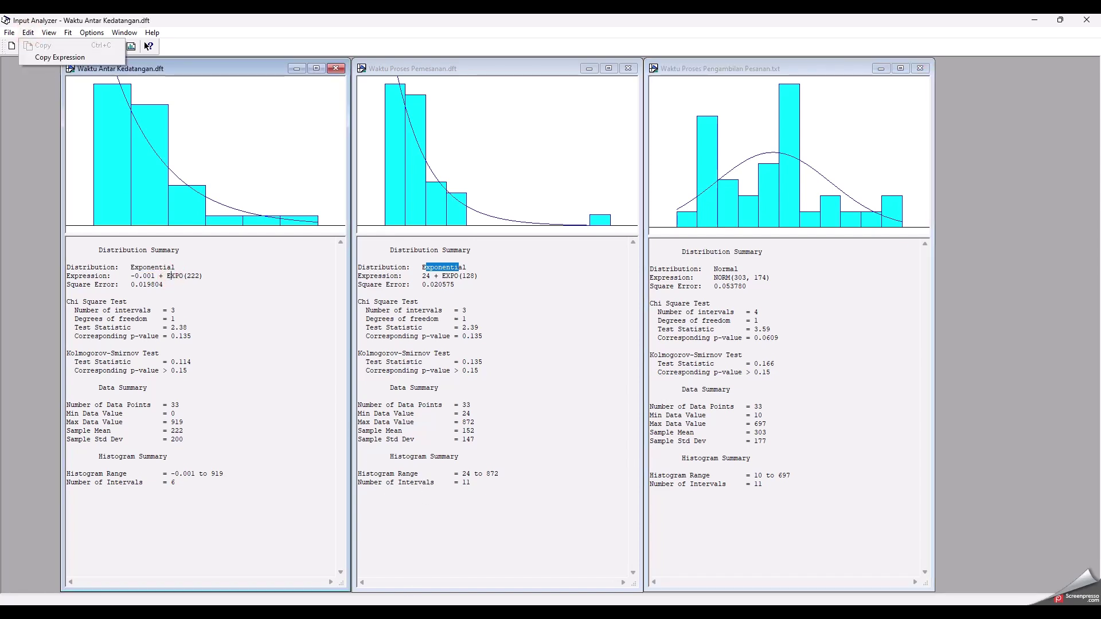
# Switch to the Arena model, inspect the Kedatangan Create module's arrival expression and maximum arrivals, and close it without changes
pyautogui.click(394, 533)
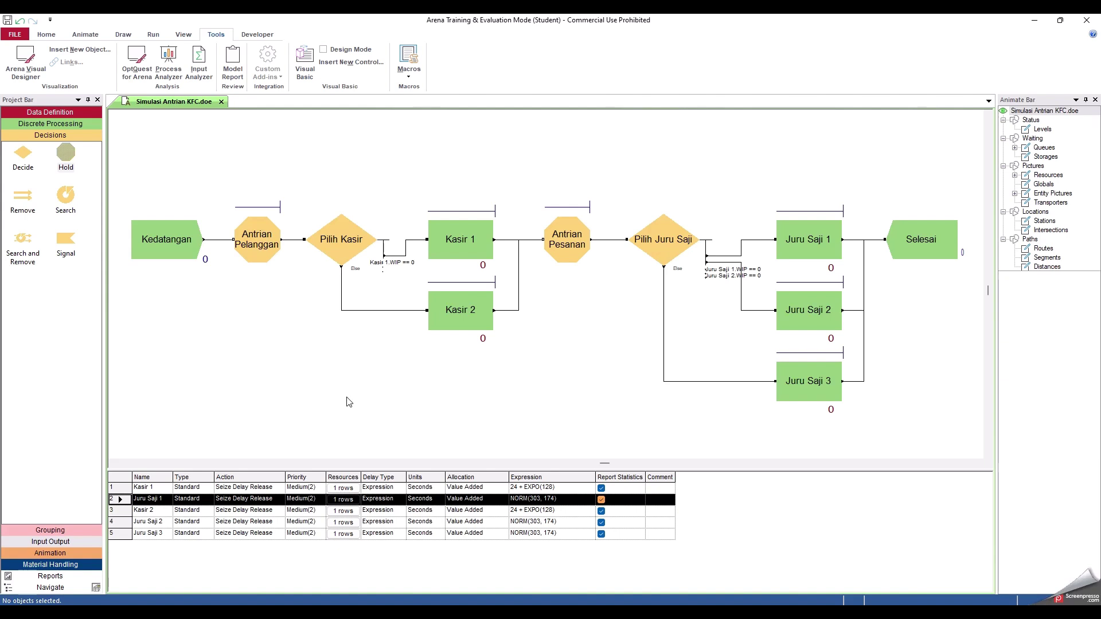
pyautogui.click(286, 392)
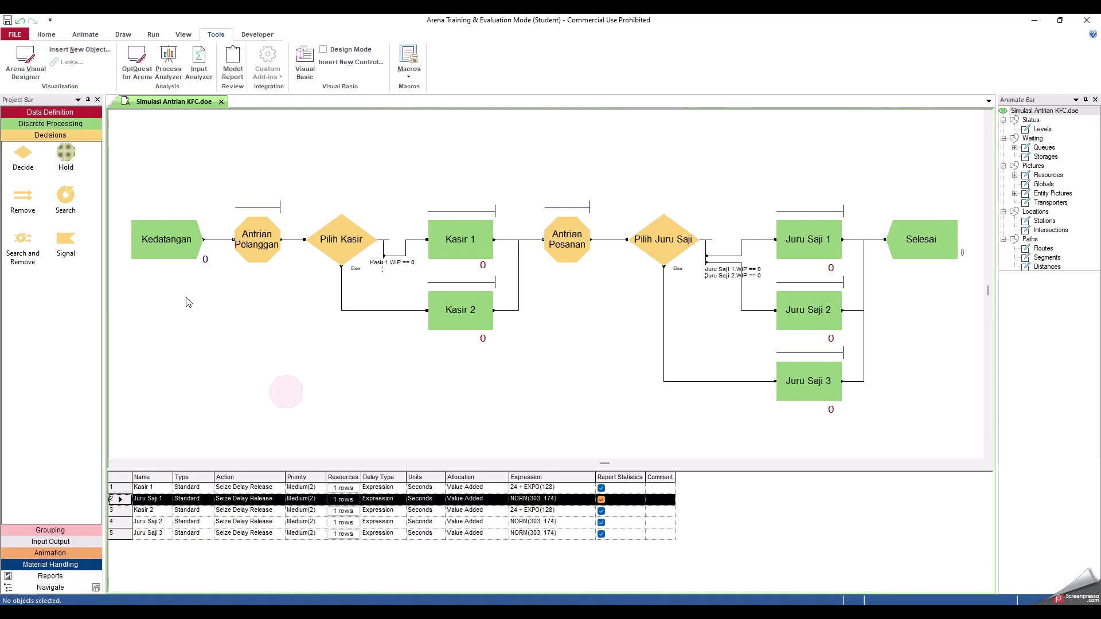
pyautogui.doubleClick(172, 247)
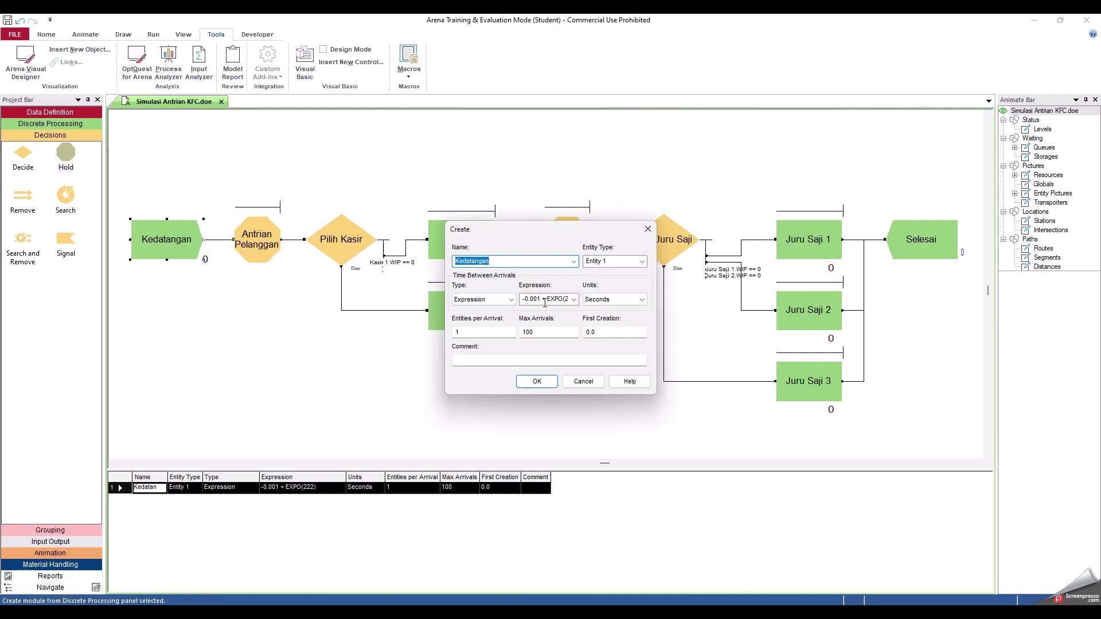
pyautogui.doubleClick(548, 332)
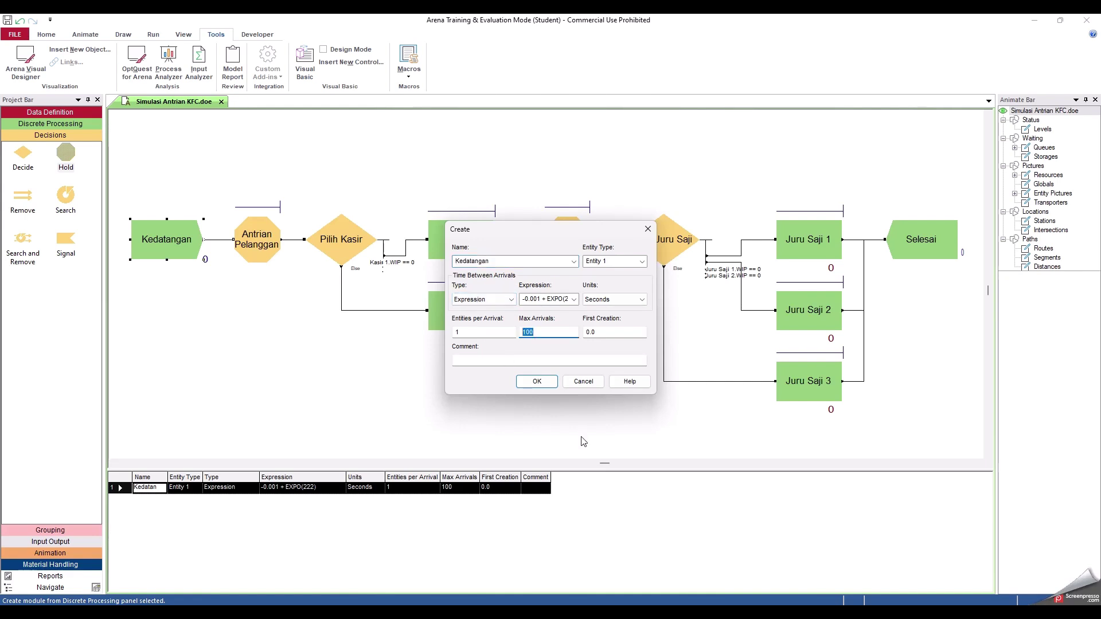
pyautogui.click(584, 382)
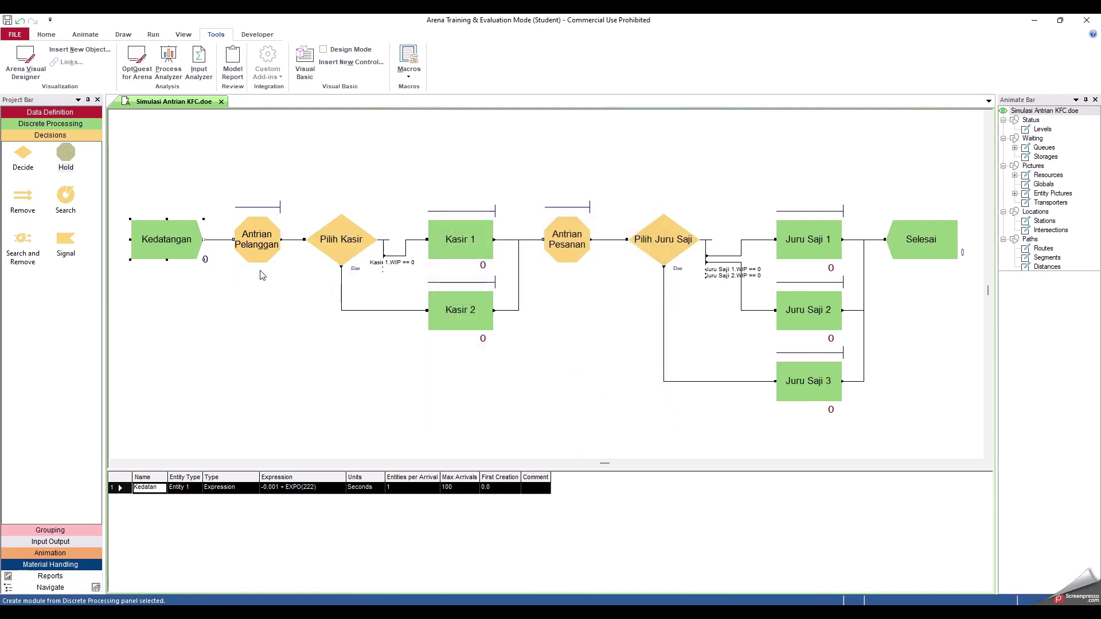
# Inspect the conditions of the Antrian Pelanggan Hold and Pilih Kasir Decide modules, closing both without changes
pyautogui.doubleClick(257, 224)
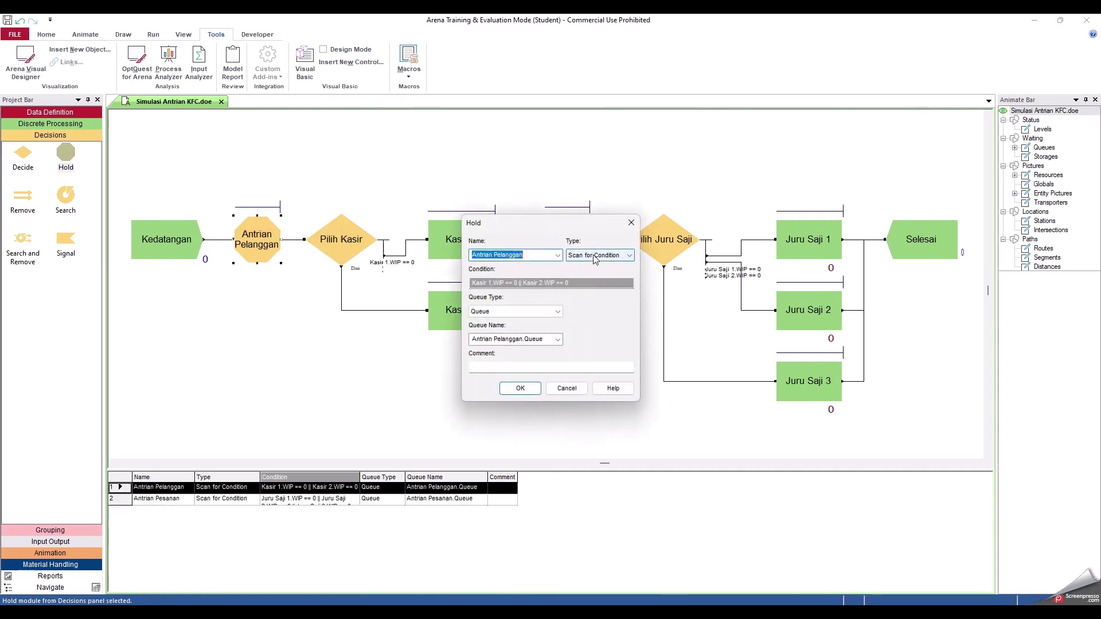
pyautogui.moveTo(578, 224); pyautogui.dragTo(642, 193)
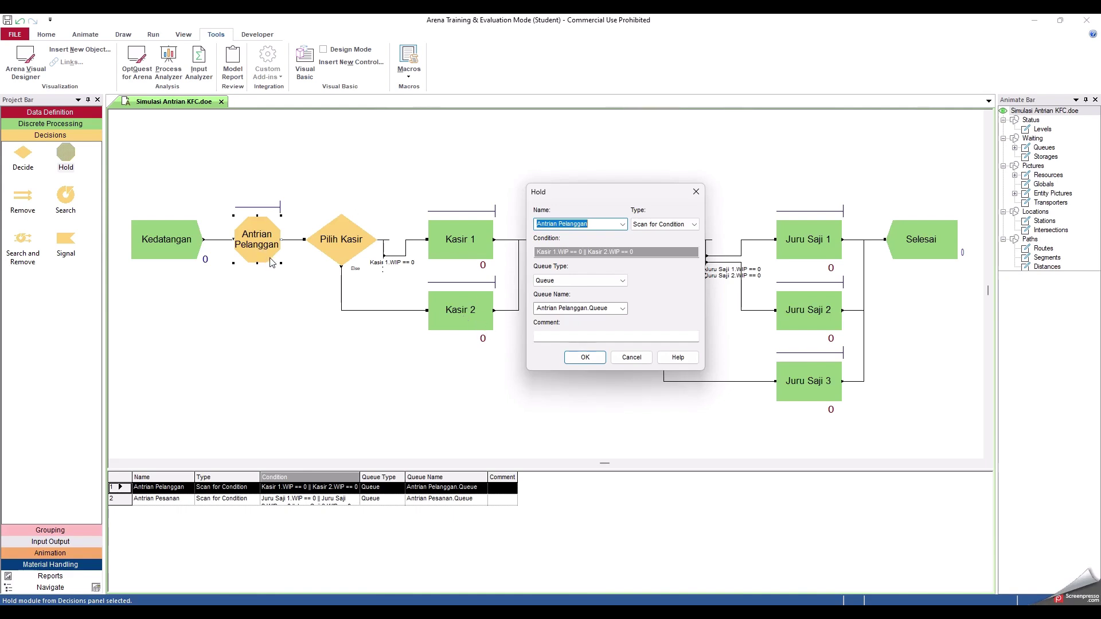
pyautogui.click(632, 358)
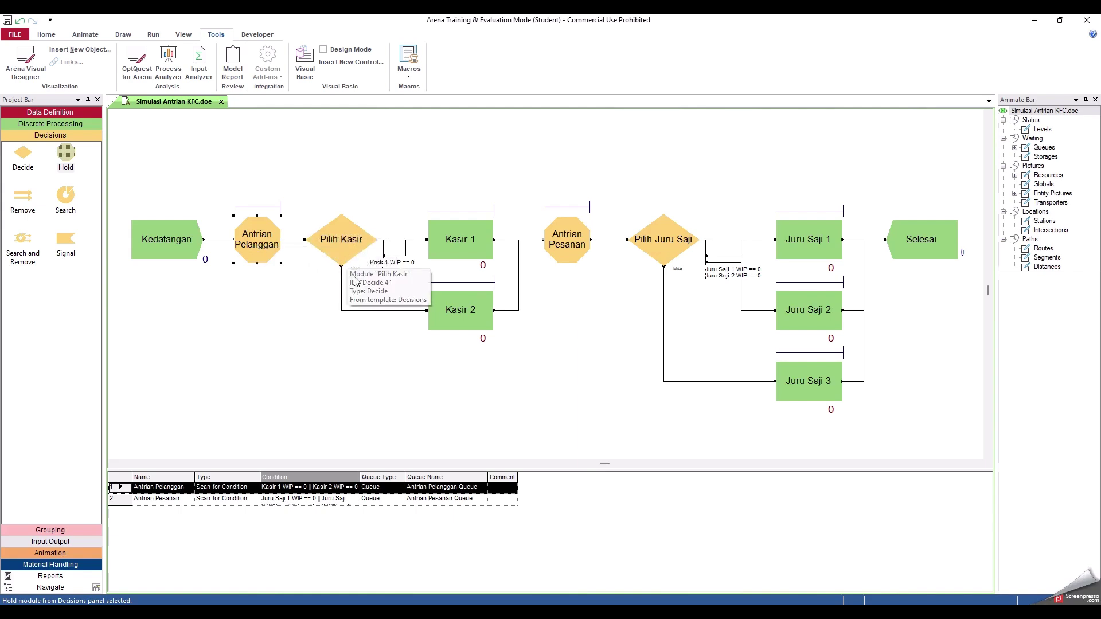
pyautogui.doubleClick(344, 241)
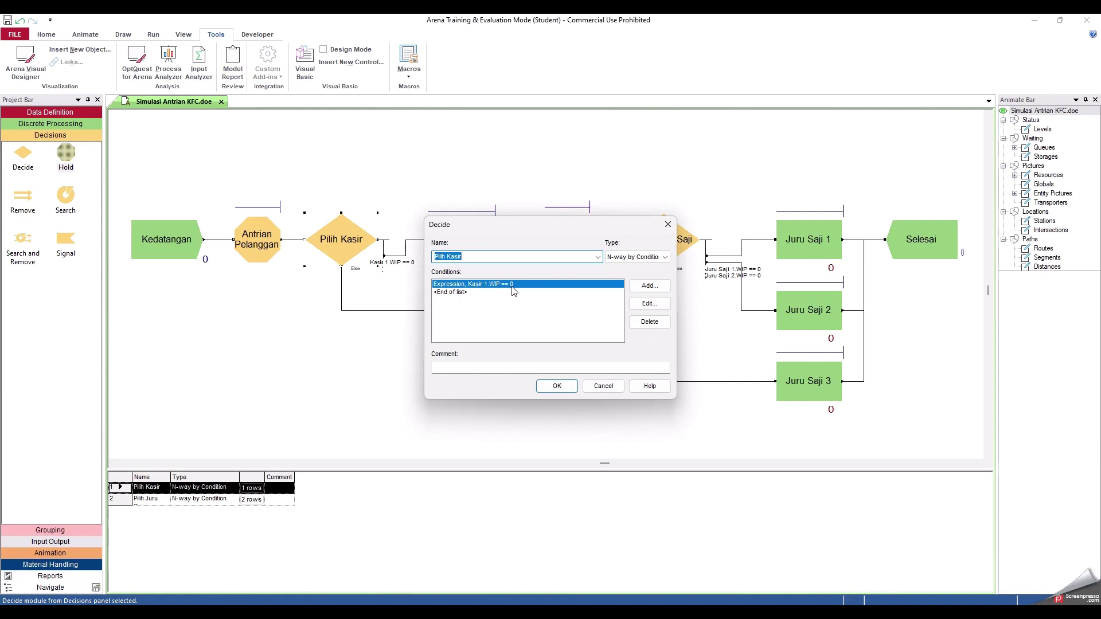
pyautogui.click(604, 386)
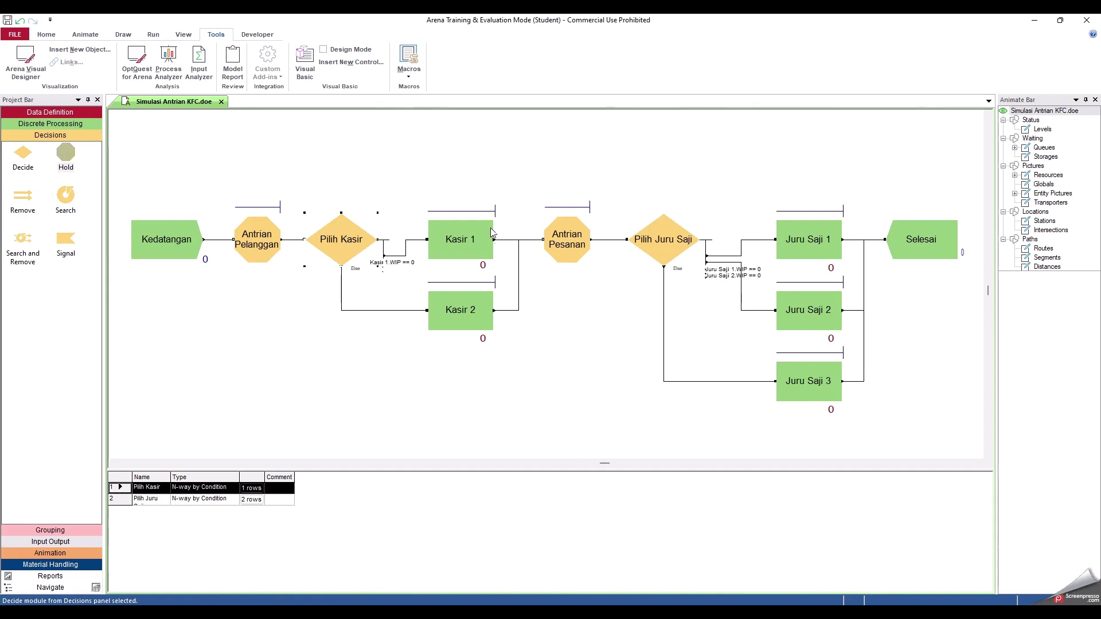
# Inspect the Kasir 1 Process module's action, resource, delay type and expression, and close it without changes
pyautogui.click(469, 235)
pyautogui.doubleClick(468, 234)
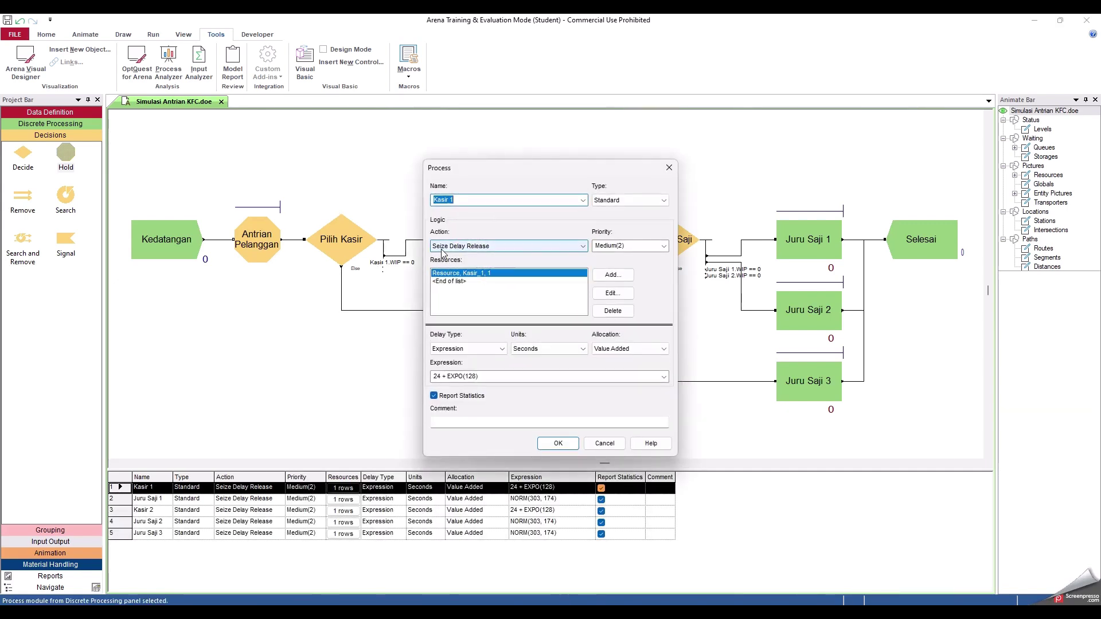
pyautogui.click(470, 349)
pyautogui.press('Escape')
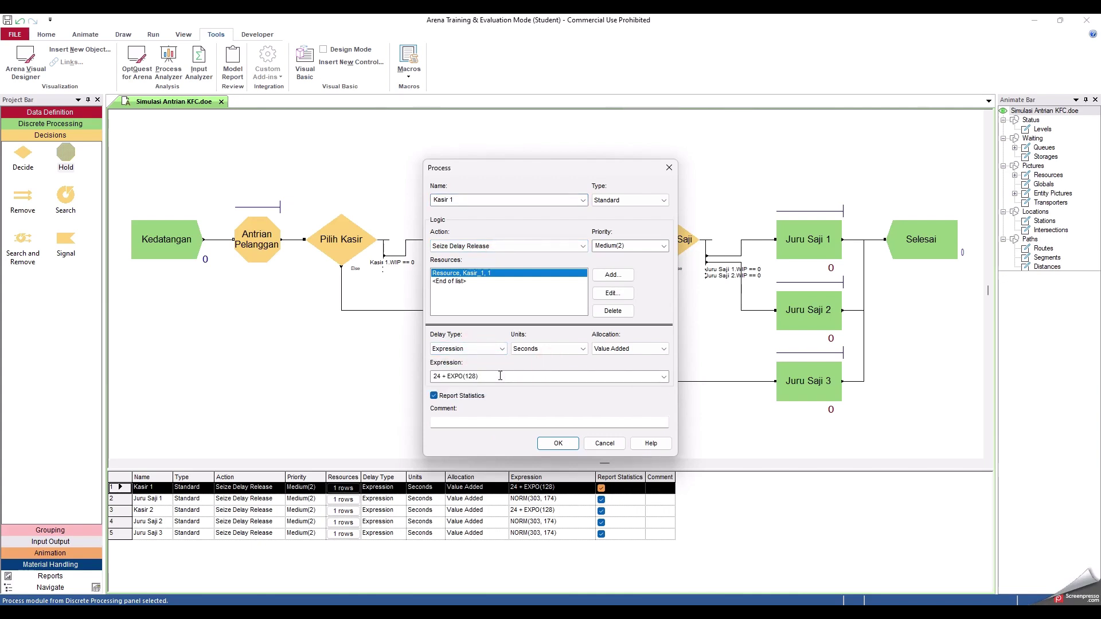
pyautogui.moveTo(595, 164); pyautogui.dragTo(695, 142)
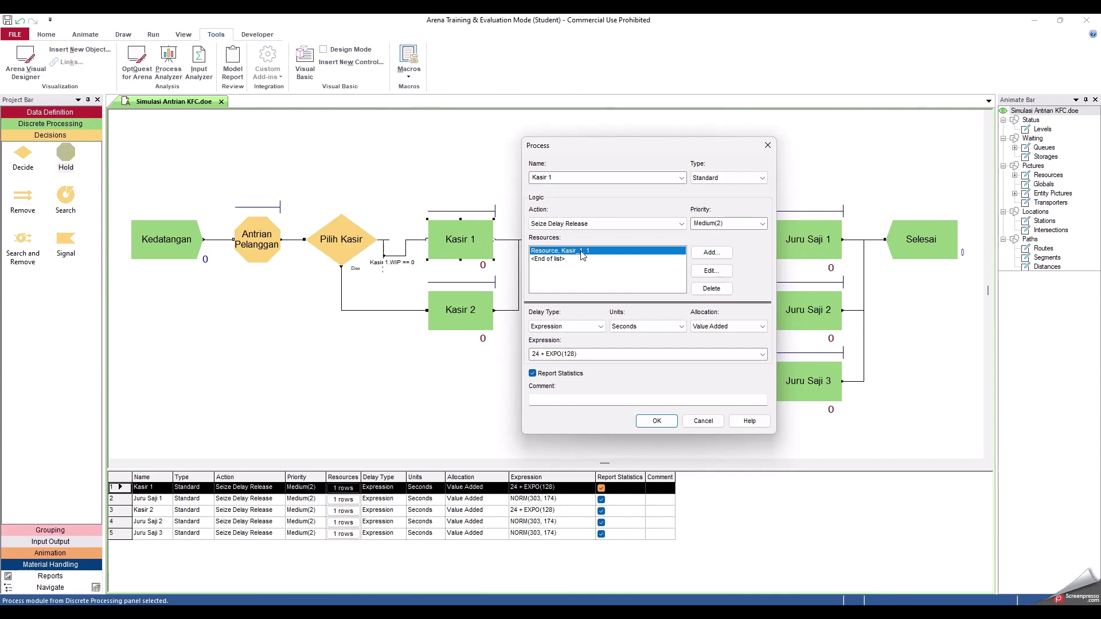
pyautogui.click(703, 421)
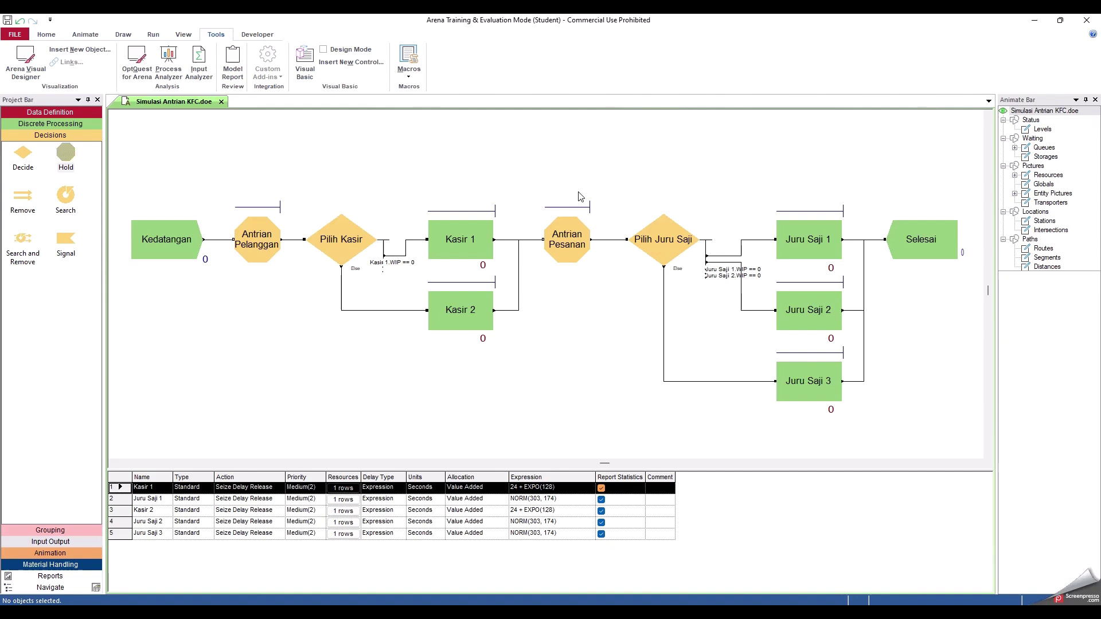
# Inspect the conditions of the Antrian Pesanan Hold and Pilih Juru Saji Decide modules, closing both without changes
pyautogui.doubleClick(576, 262)
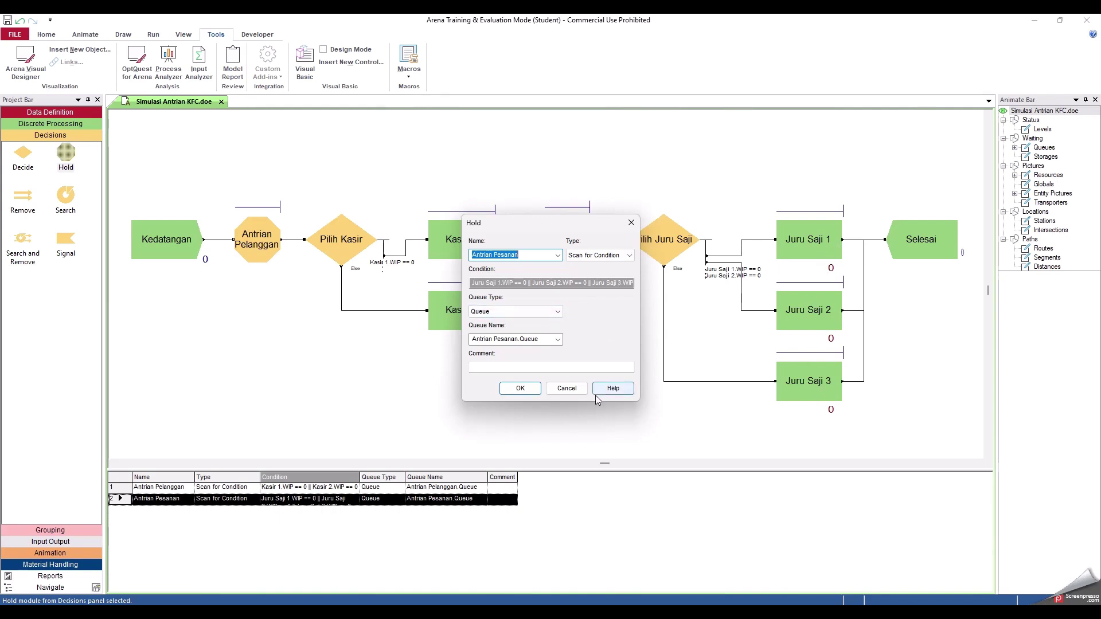
pyautogui.click(566, 388)
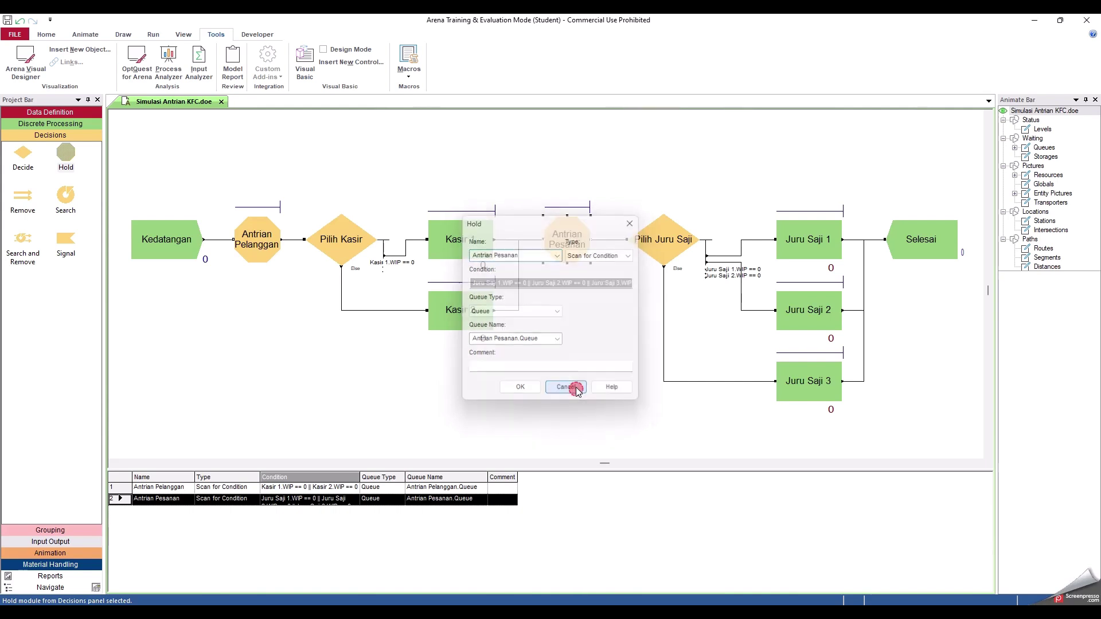
pyautogui.doubleClick(666, 223)
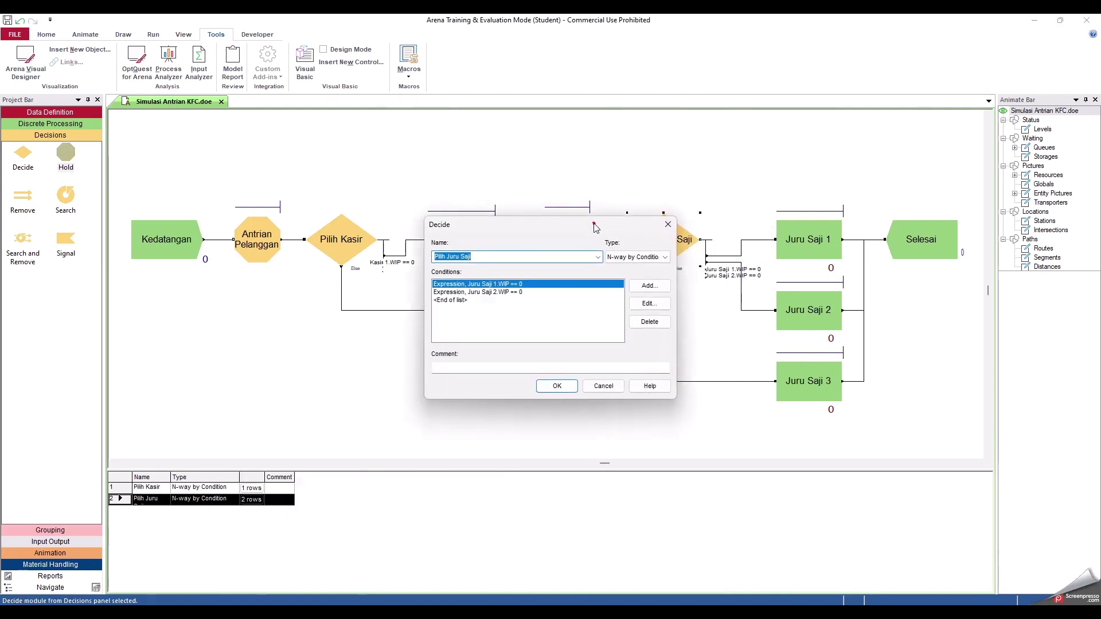
pyautogui.moveTo(594, 226); pyautogui.dragTo(560, 213)
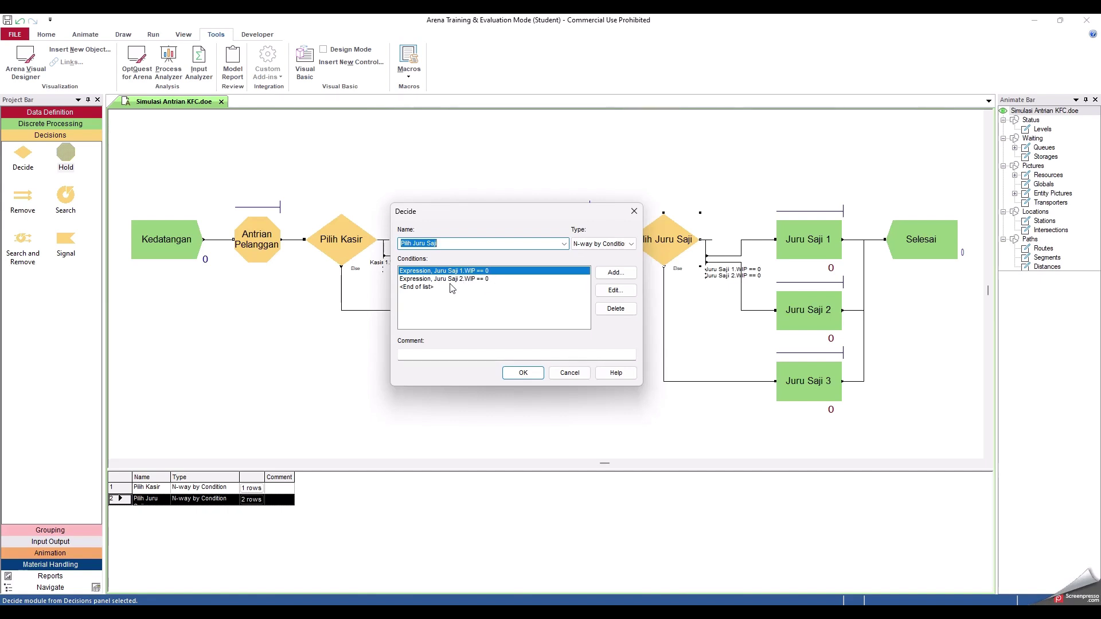
pyautogui.click(569, 373)
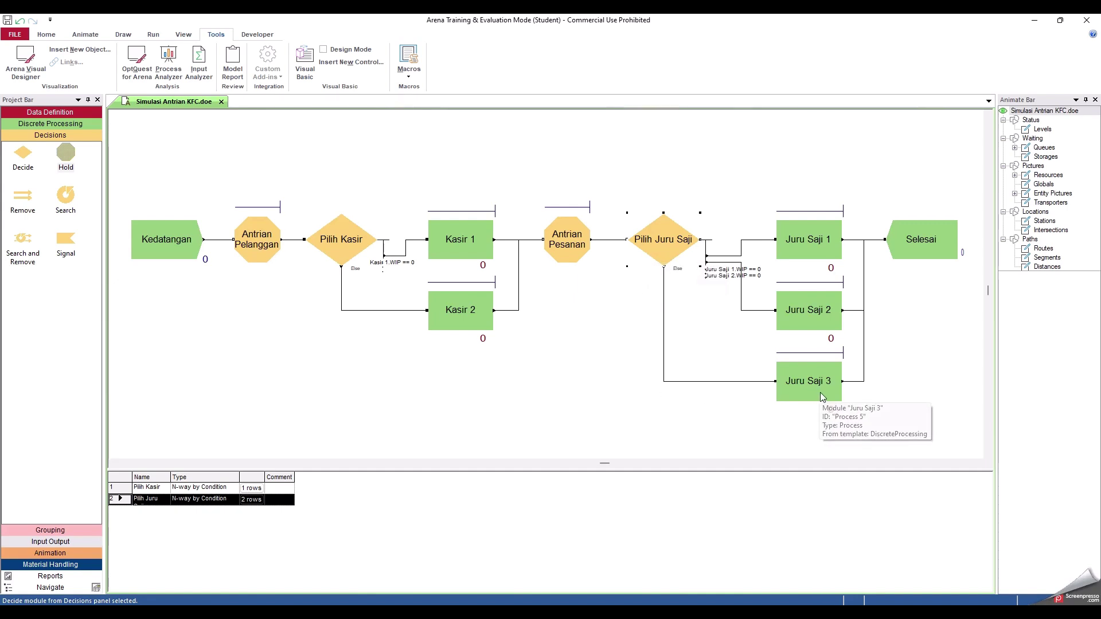
# Inspect the Juru Saji 1 Process module's resource, delay type and expression, and close it without changes
pyautogui.click(831, 220)
pyautogui.doubleClick(833, 224)
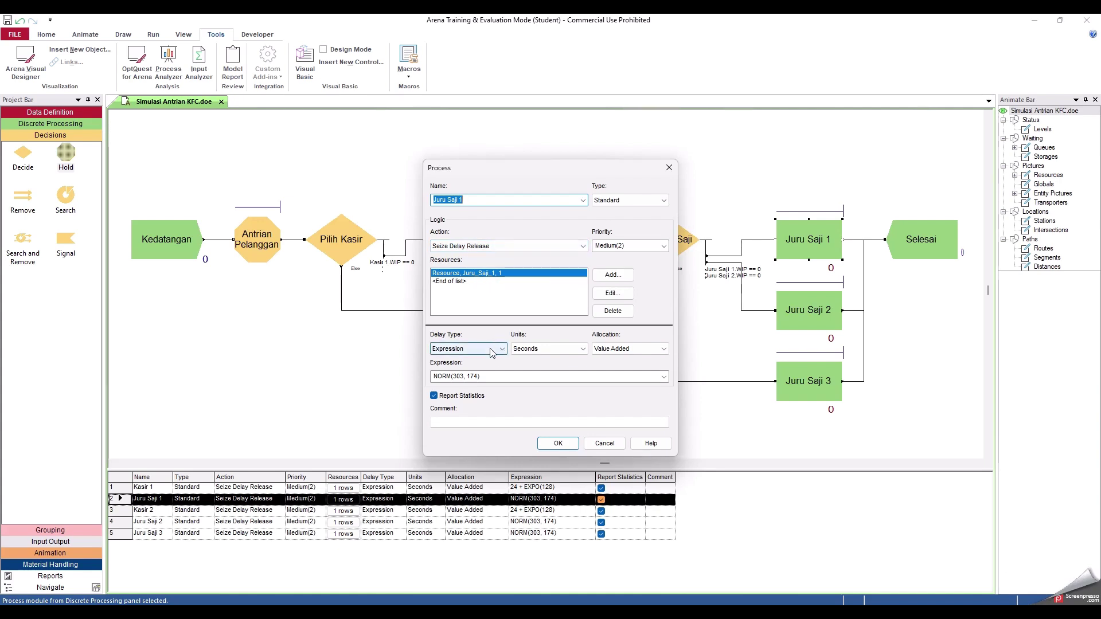
pyautogui.click(604, 443)
pyautogui.click(708, 423)
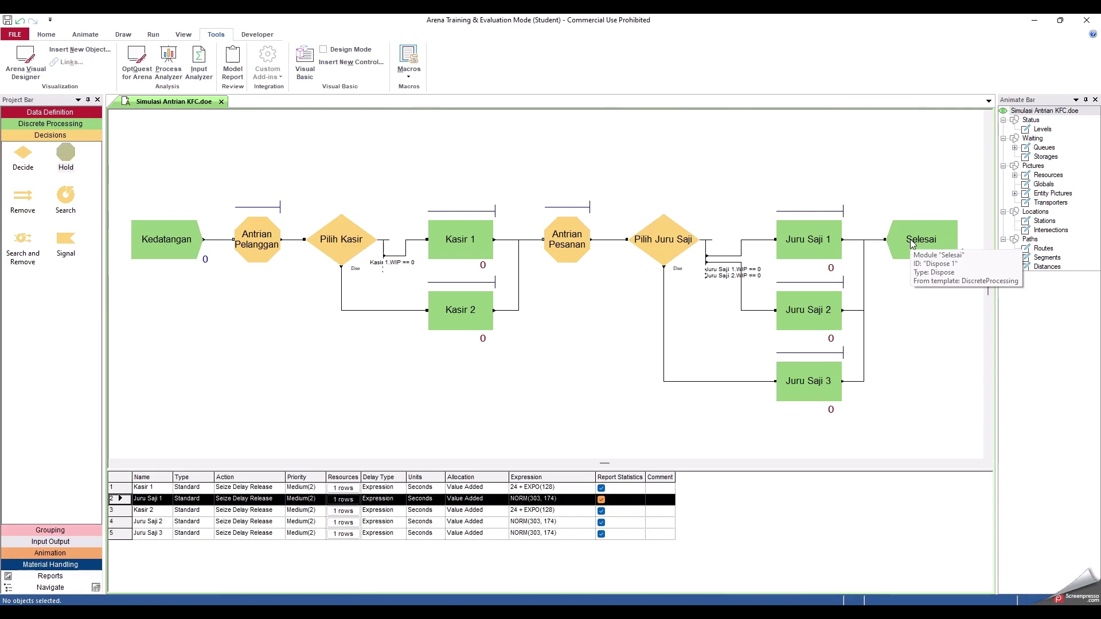
# Review the project parameters, number of replications and base time units in the Run Setup, and close it without changes
pyautogui.click(153, 36)
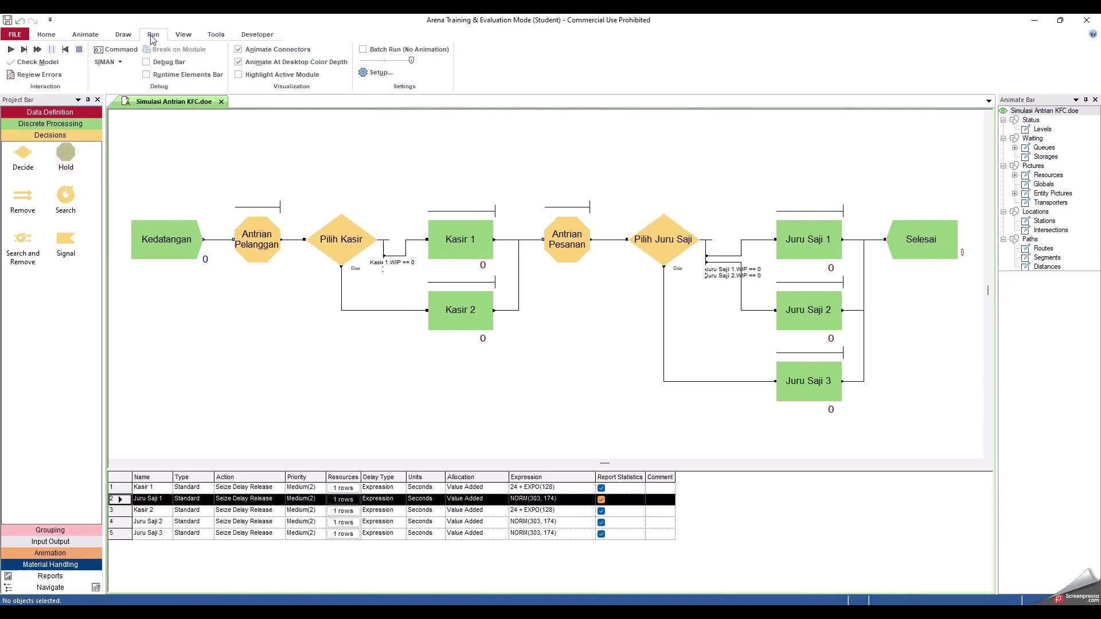
pyautogui.click(378, 74)
pyautogui.click(392, 215)
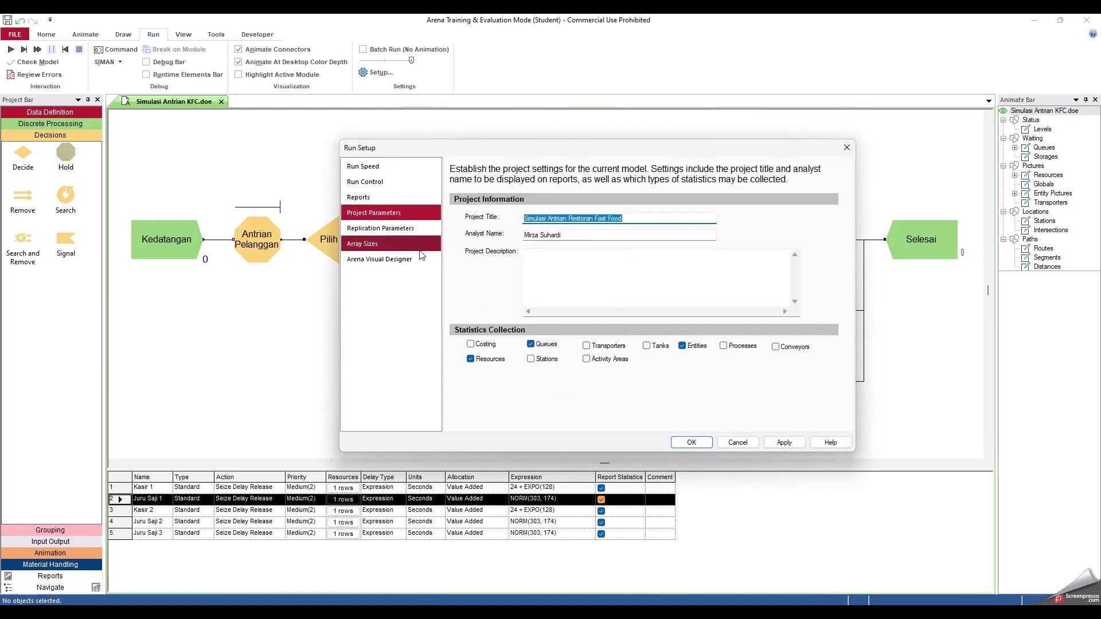
pyautogui.click(382, 228)
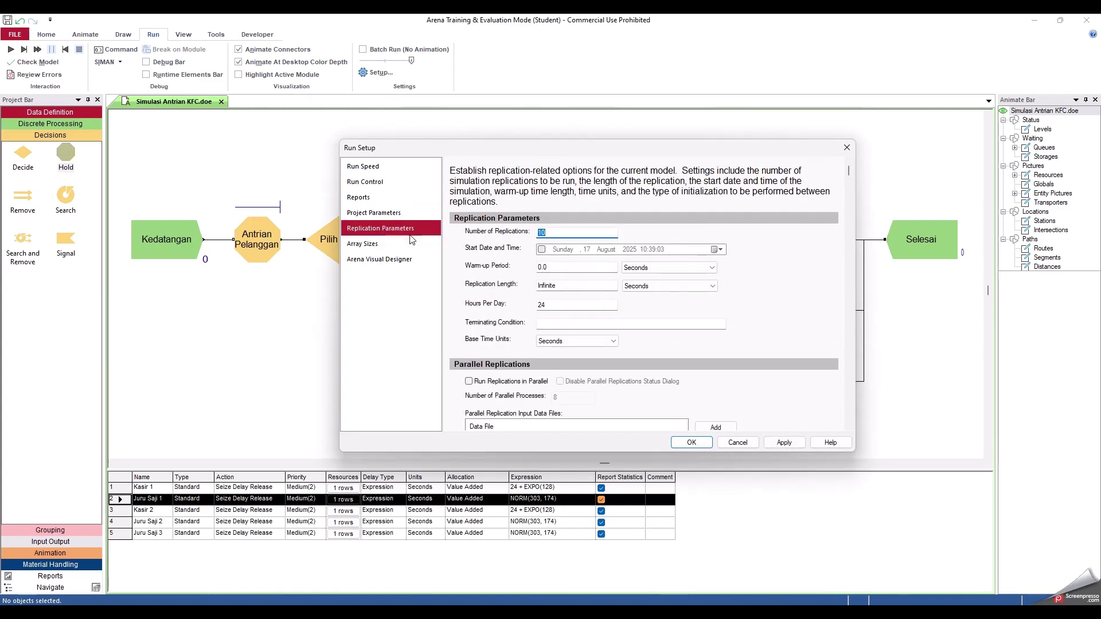
pyautogui.click(565, 233)
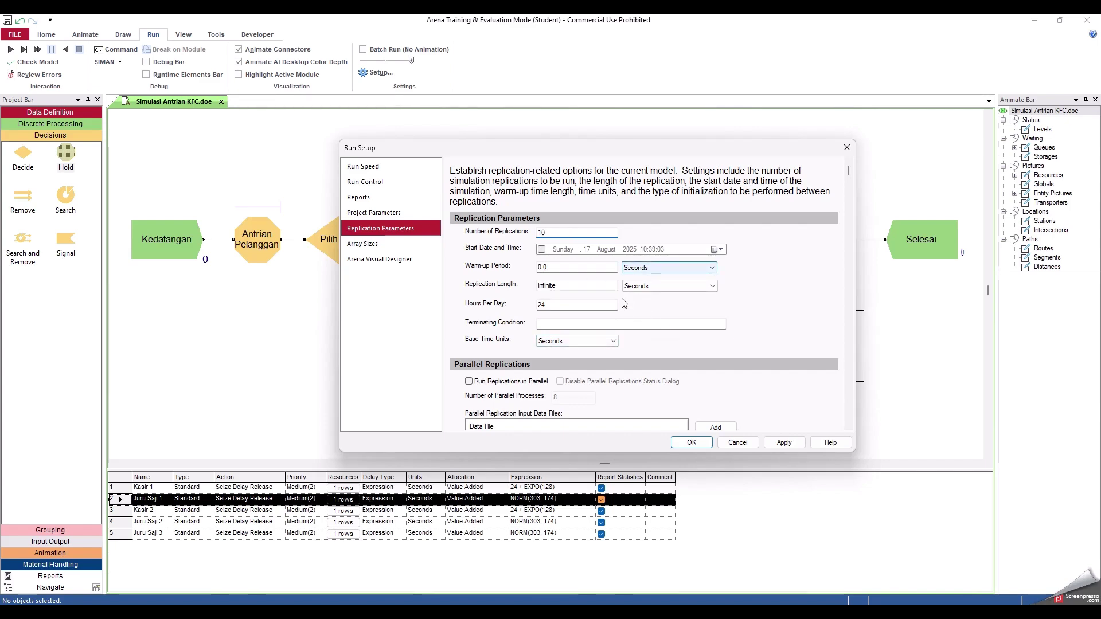
pyautogui.click(615, 341)
pyautogui.click(666, 346)
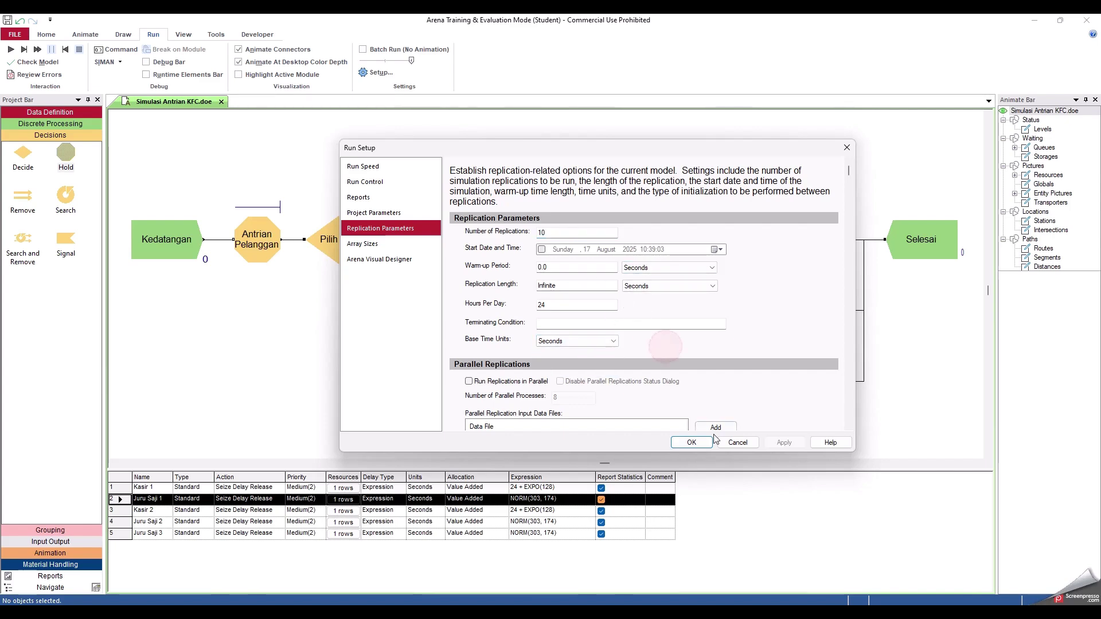
pyautogui.click(738, 443)
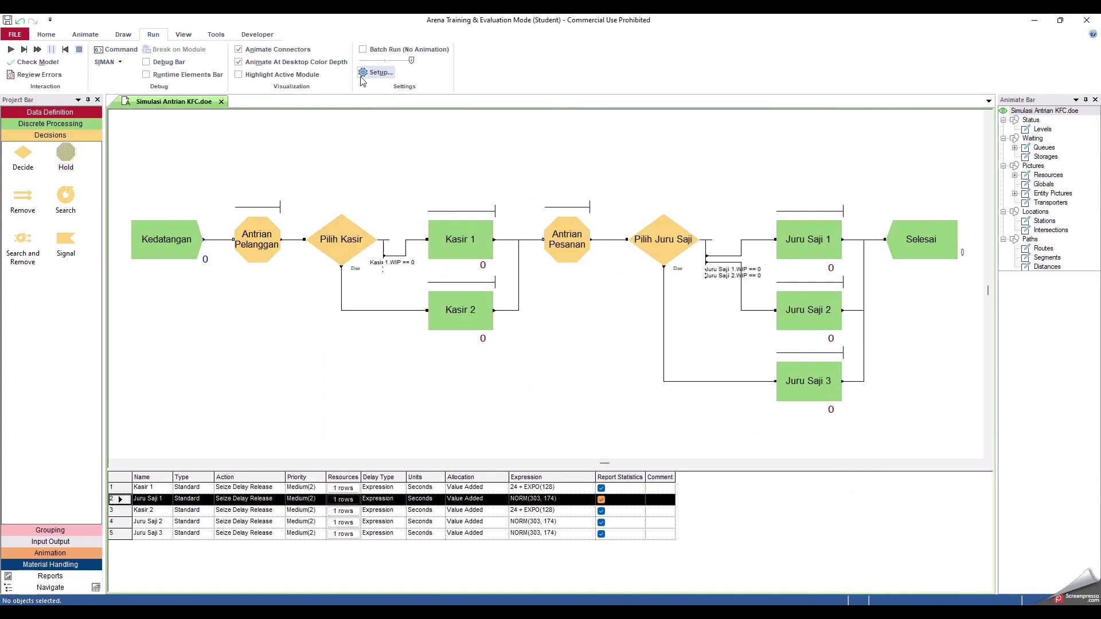
# Lower the animation speed to its minimum and check the model for errors
pyautogui.moveTo(411, 61); pyautogui.dragTo(360, 60)
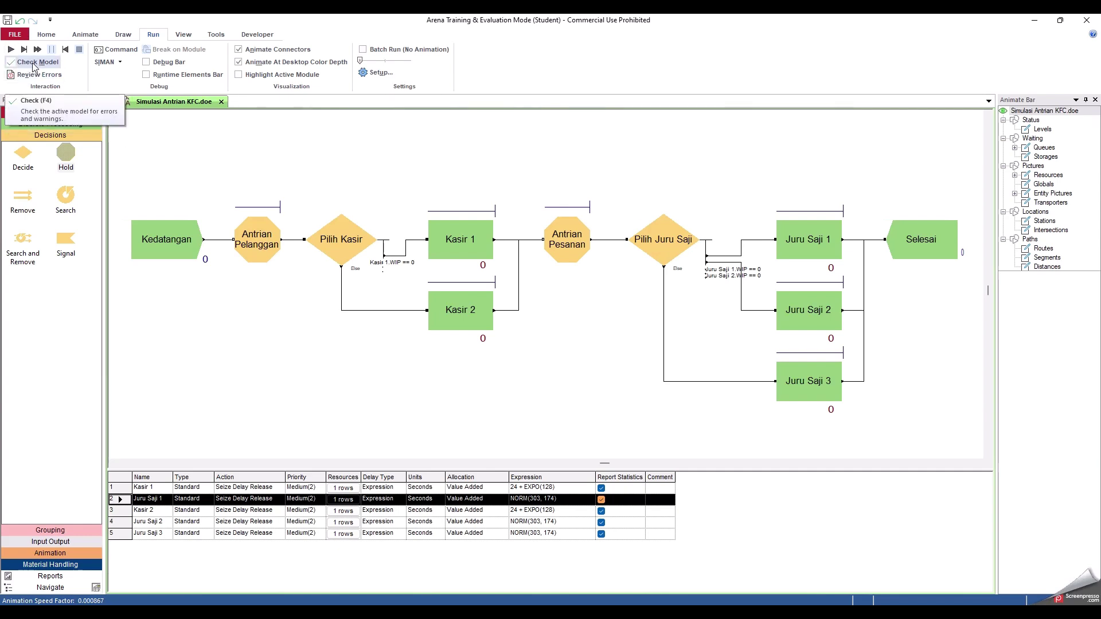
pyautogui.click(11, 61)
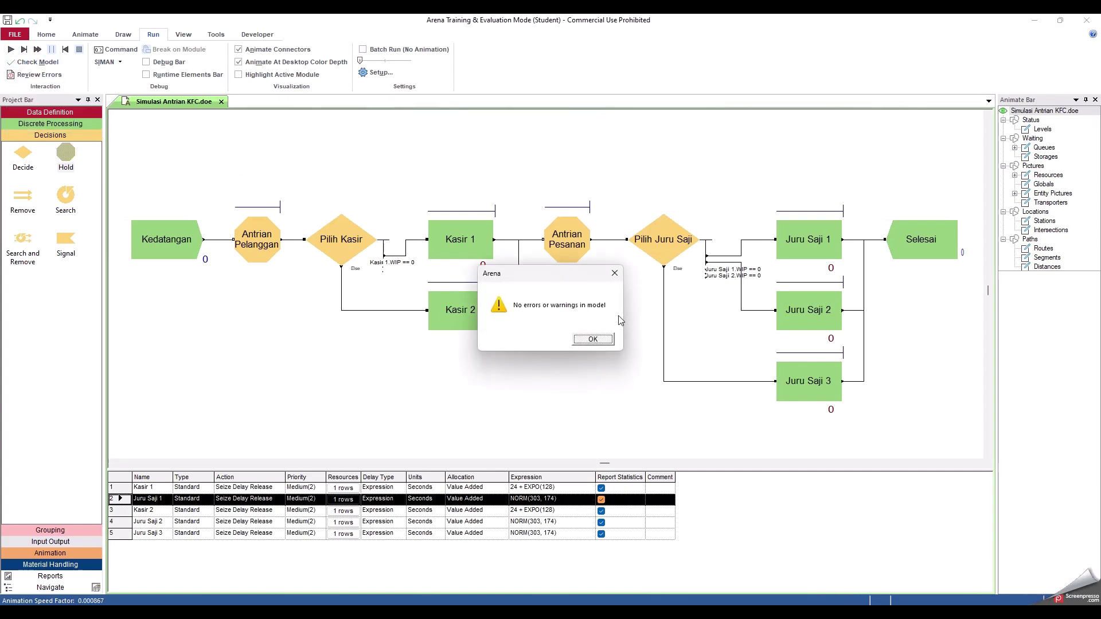
pyautogui.click(593, 339)
# Run the simulation to completion, raising the animation speed to near its maximum, and decline to view the results
pyautogui.click(9, 49)
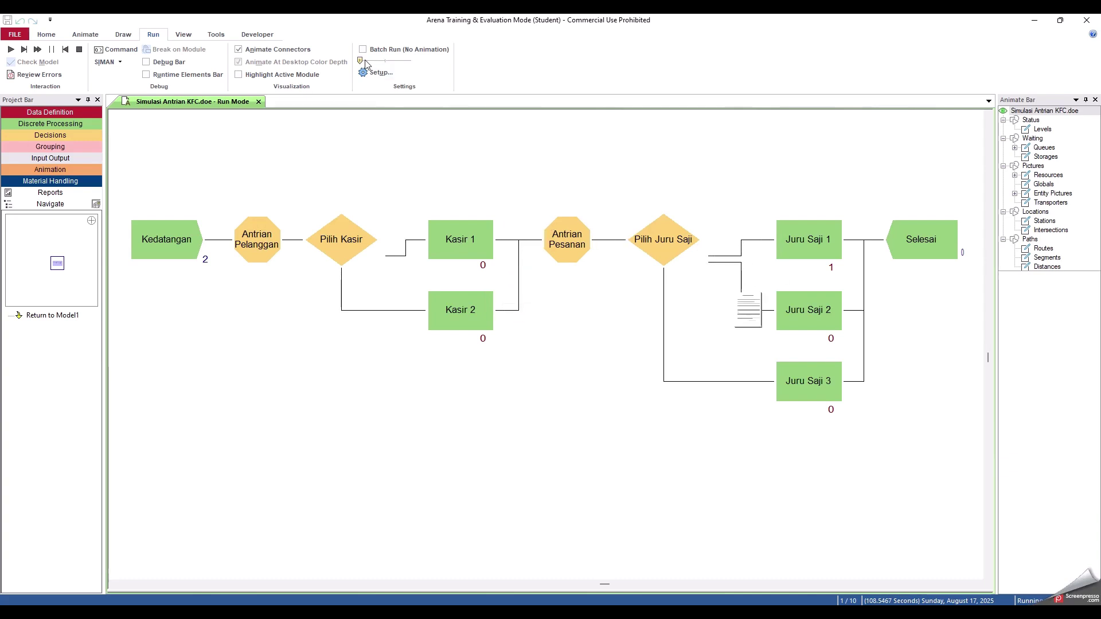
pyautogui.moveTo(362, 61); pyautogui.dragTo(410, 61)
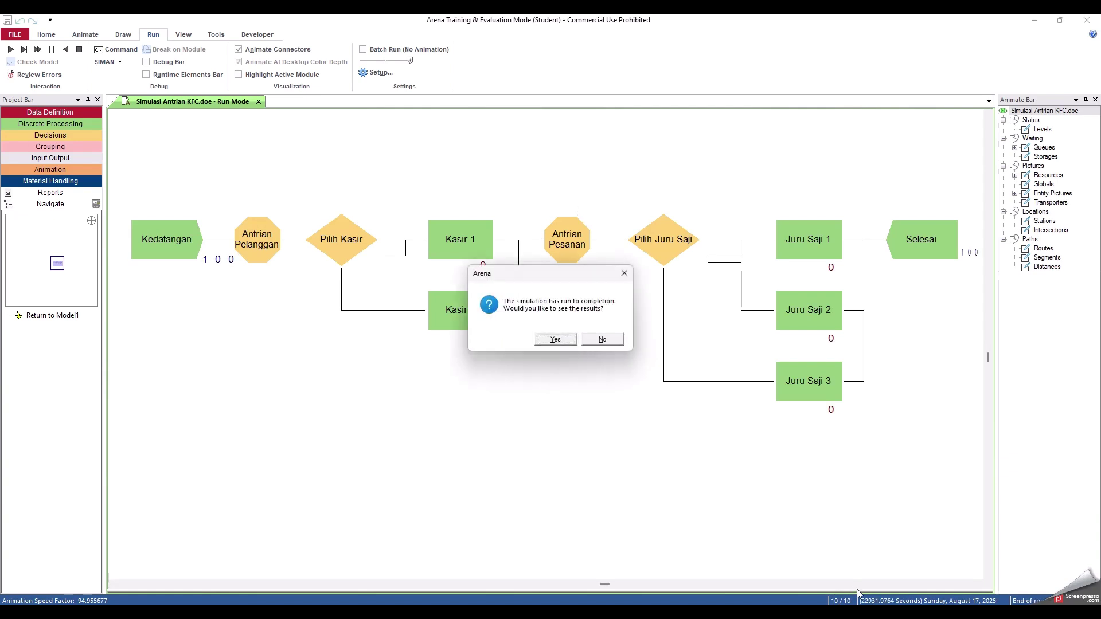
pyautogui.click(603, 340)
# Switch to File Explorer and open Simulasi Antrian KFC.out from New folder in Notepad
pyautogui.moveTo(221, 613)
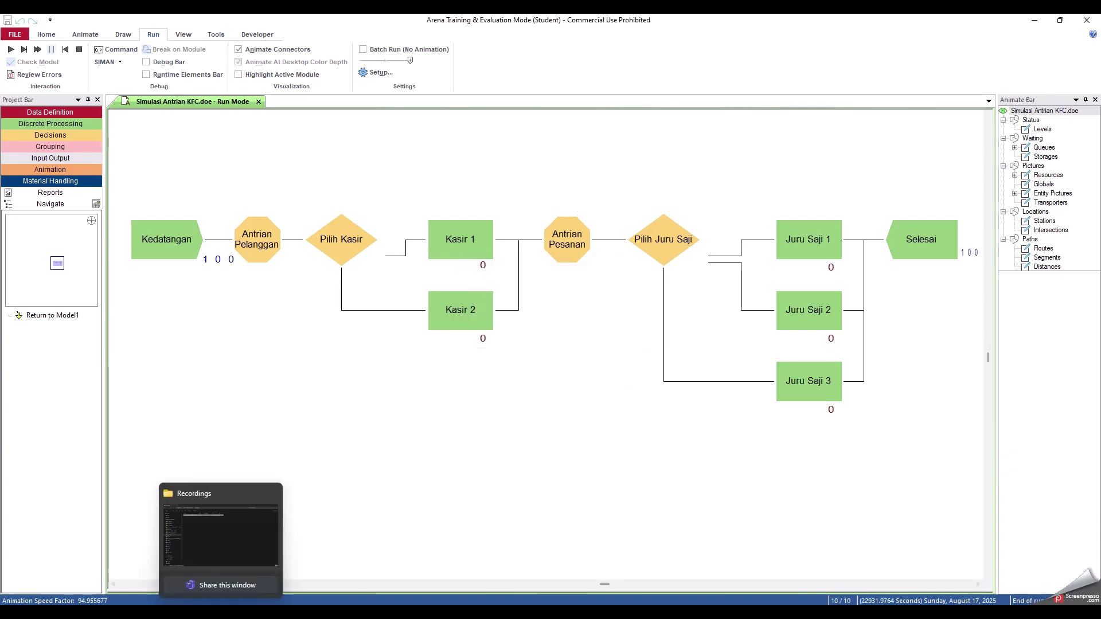
pyautogui.click(220, 548)
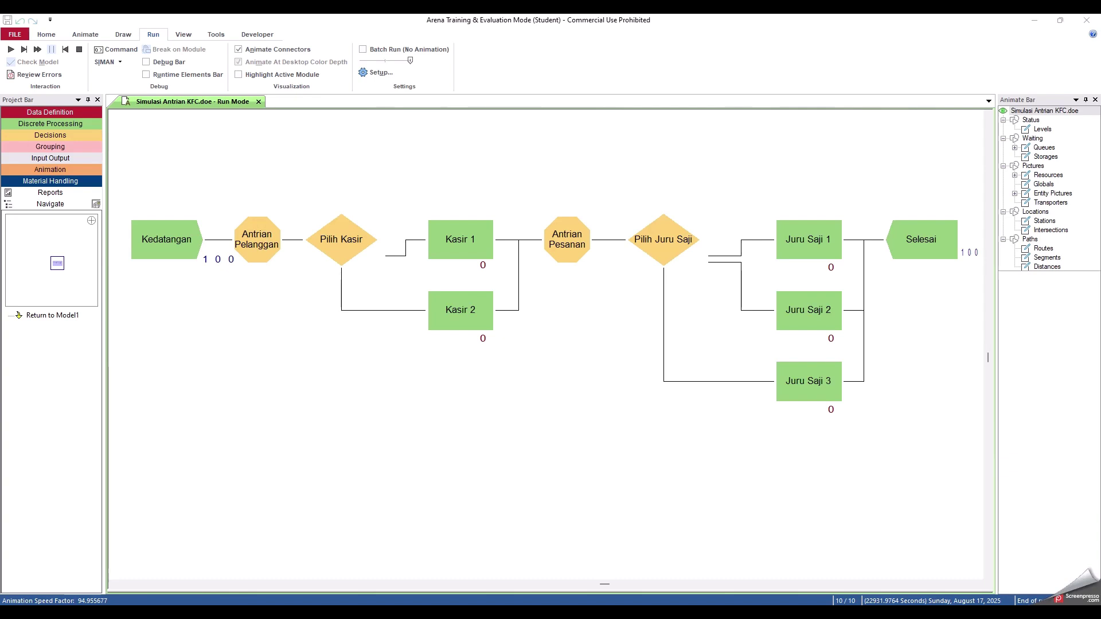
pyautogui.moveTo(1100, 190); pyautogui.dragTo(511, 189)
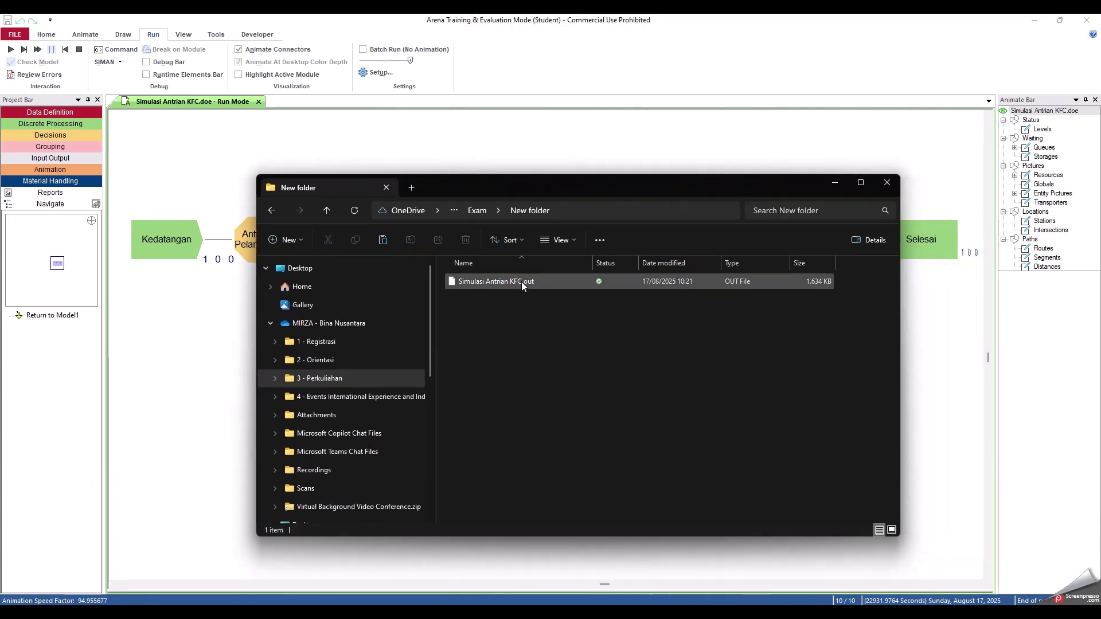
pyautogui.rightClick(516, 282)
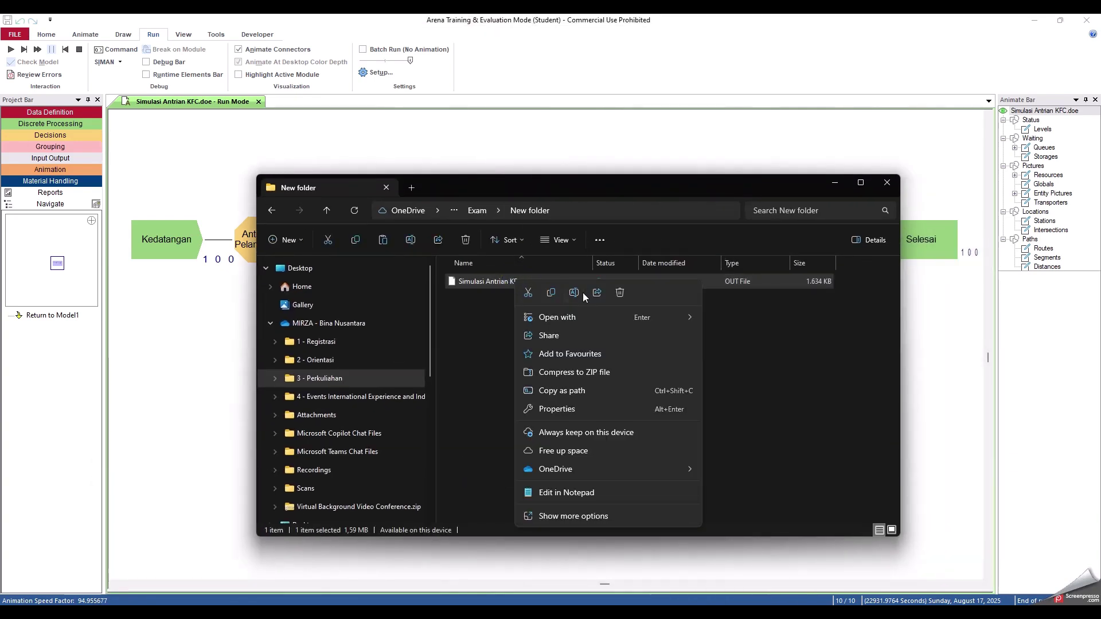
pyautogui.click(576, 492)
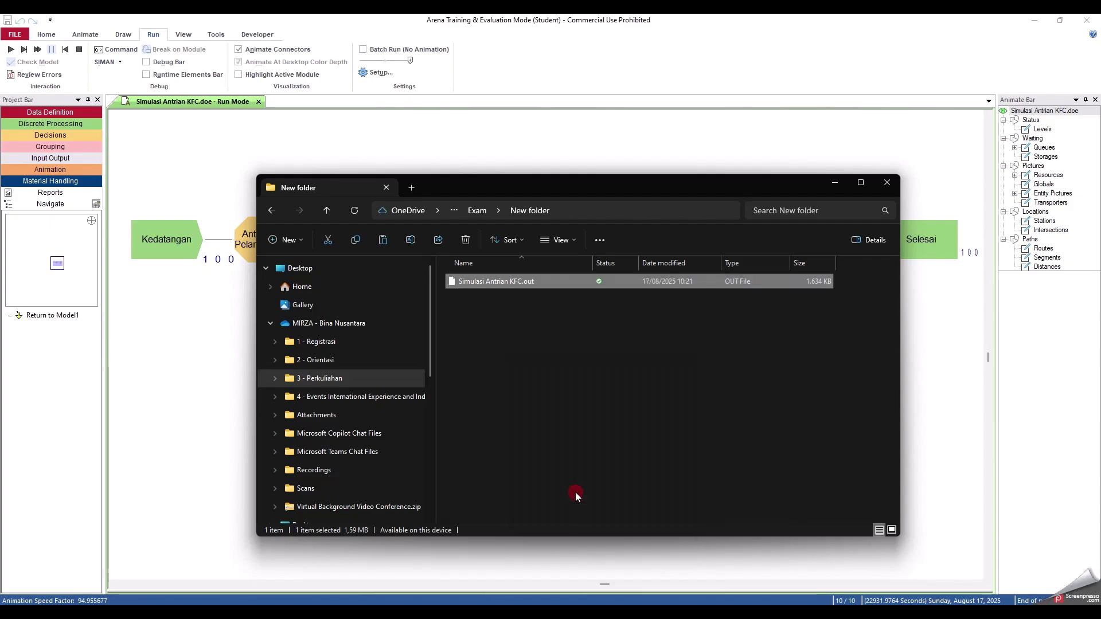
# Examine the output summary at the end of the file, checking the average and half-width of Kasir_1.ScheduledUtilization
pyautogui.moveTo(965, 222); pyautogui.dragTo(967, 544)
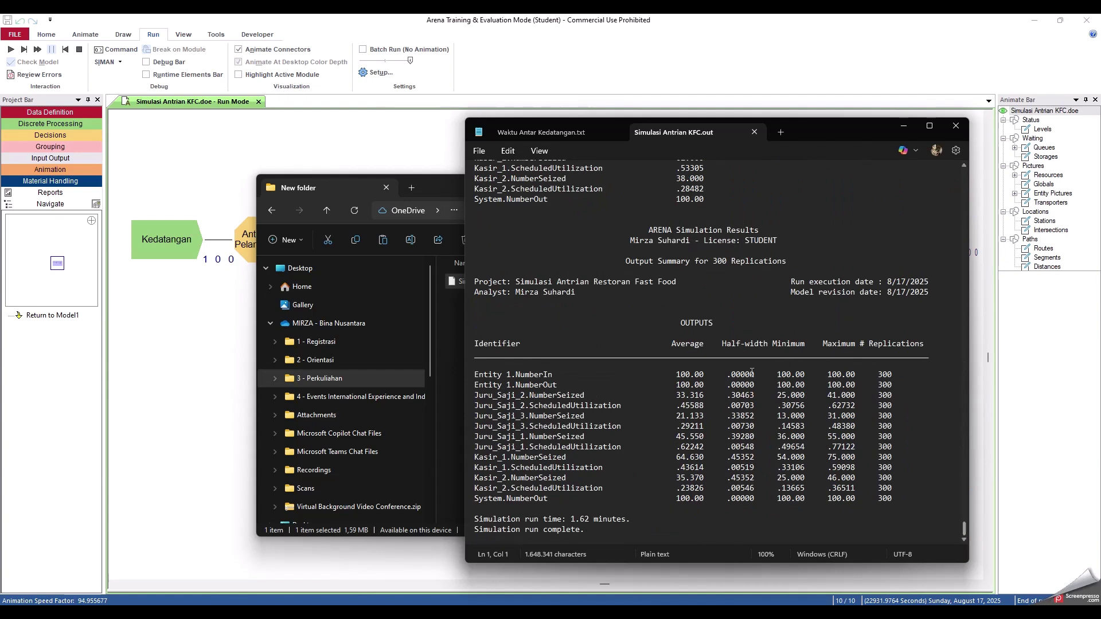
pyautogui.click(700, 320)
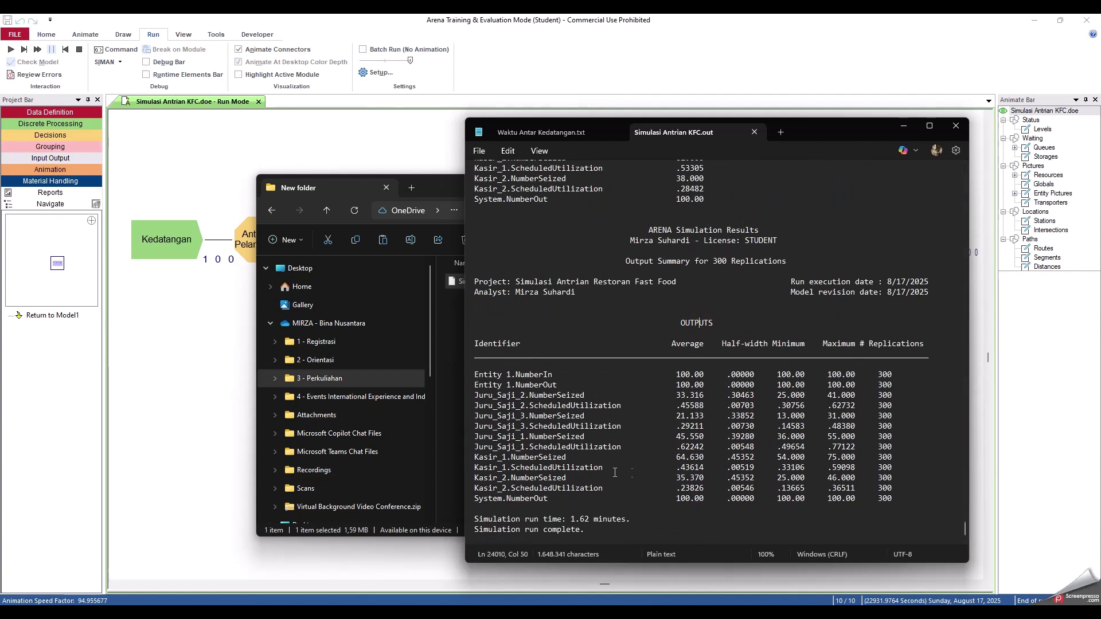
pyautogui.moveTo(677, 468); pyautogui.dragTo(696, 469)
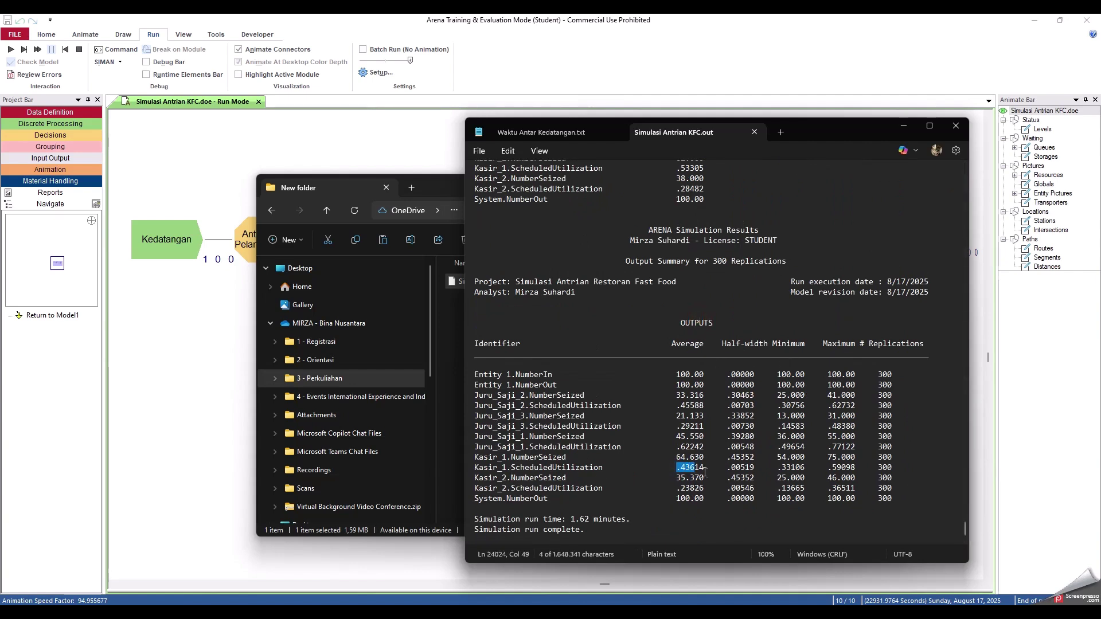
pyautogui.click(750, 468)
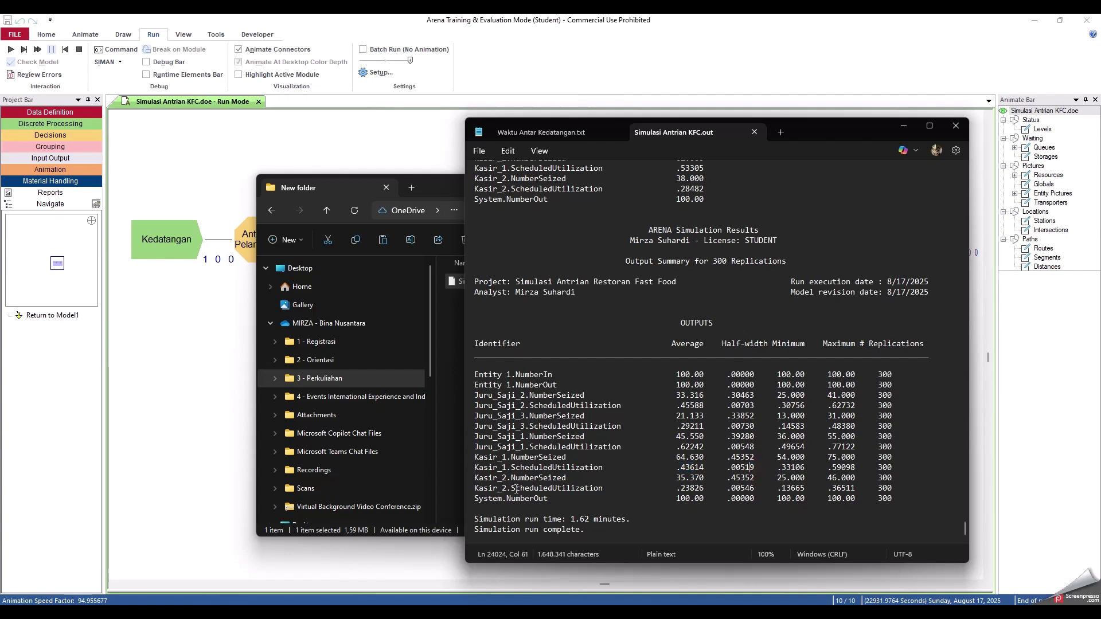